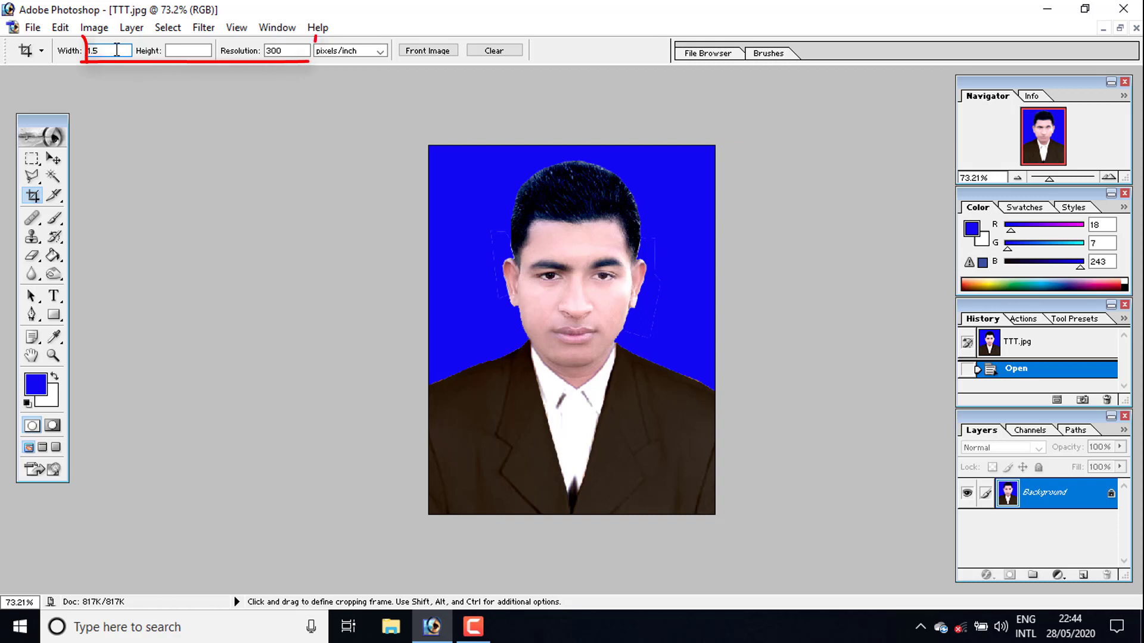
Set the Crop tool to a fixed 1.55 in × 2 in size at 300 pixels/inch
text(5)
click(168, 52)
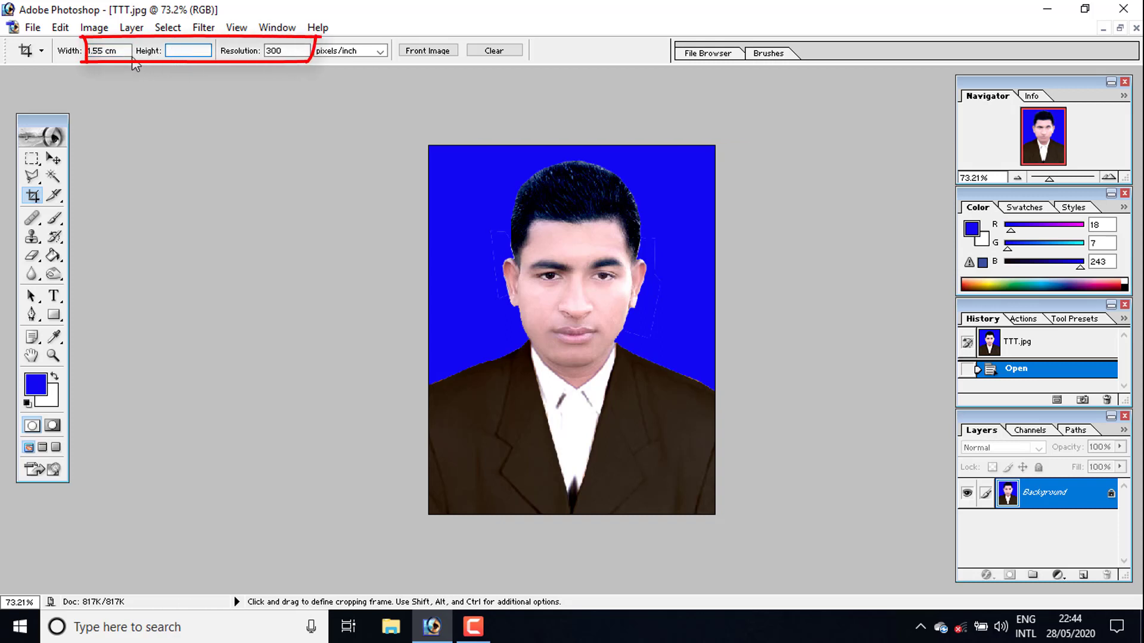
click(113, 51)
drag(118, 52, 111, 52)
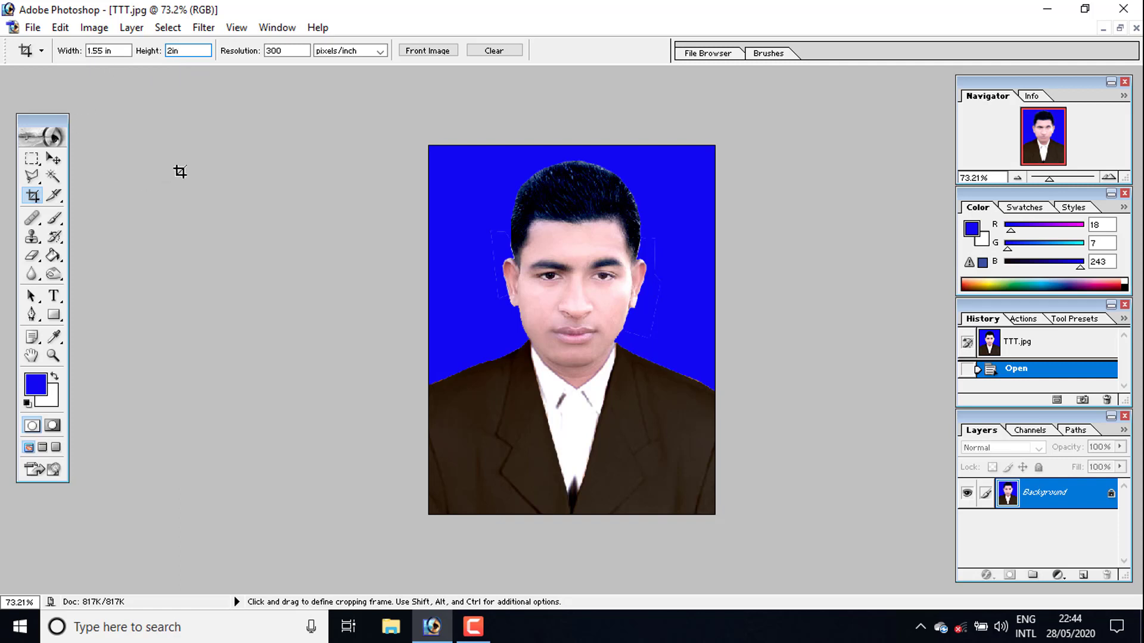
key(Return)
Zoom the photo view to 100%
key(ctrl+0)
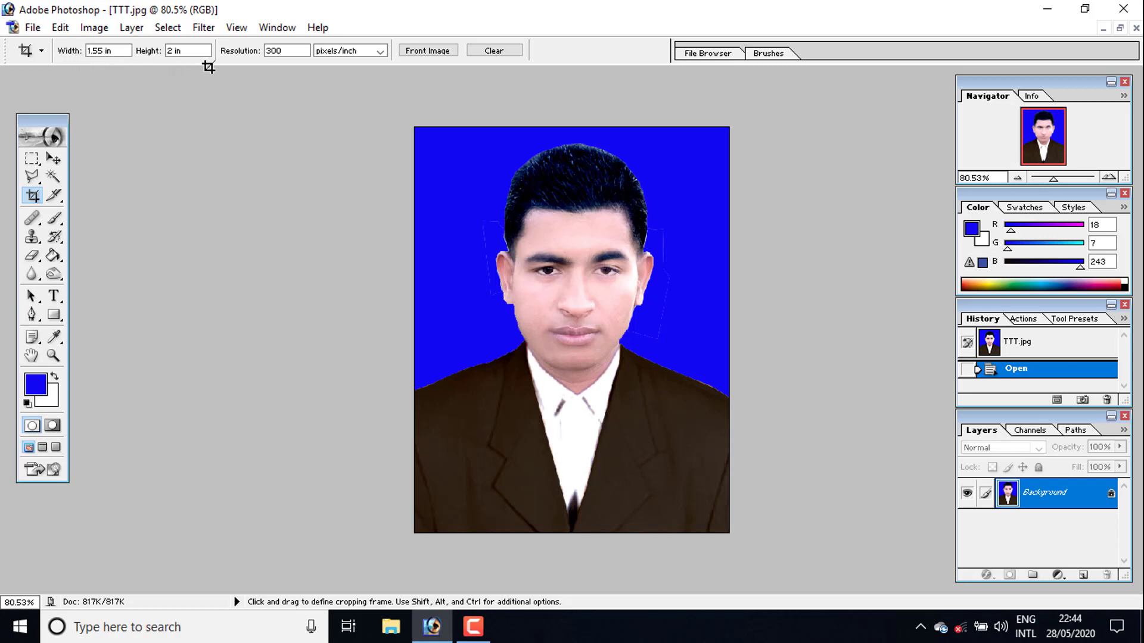
click(975, 177)
text(100)
key(Return)
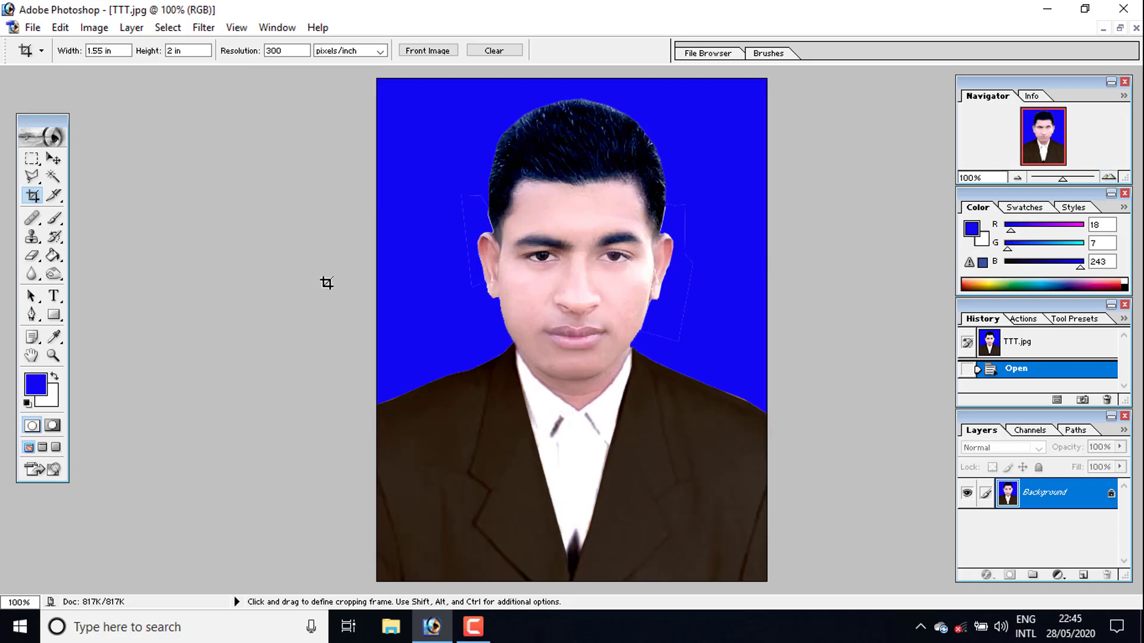
key(ctrl)
Apply a gentle Curves adjustment (about input 108, output 123) to TTT.jpg
key(ctrl+m)
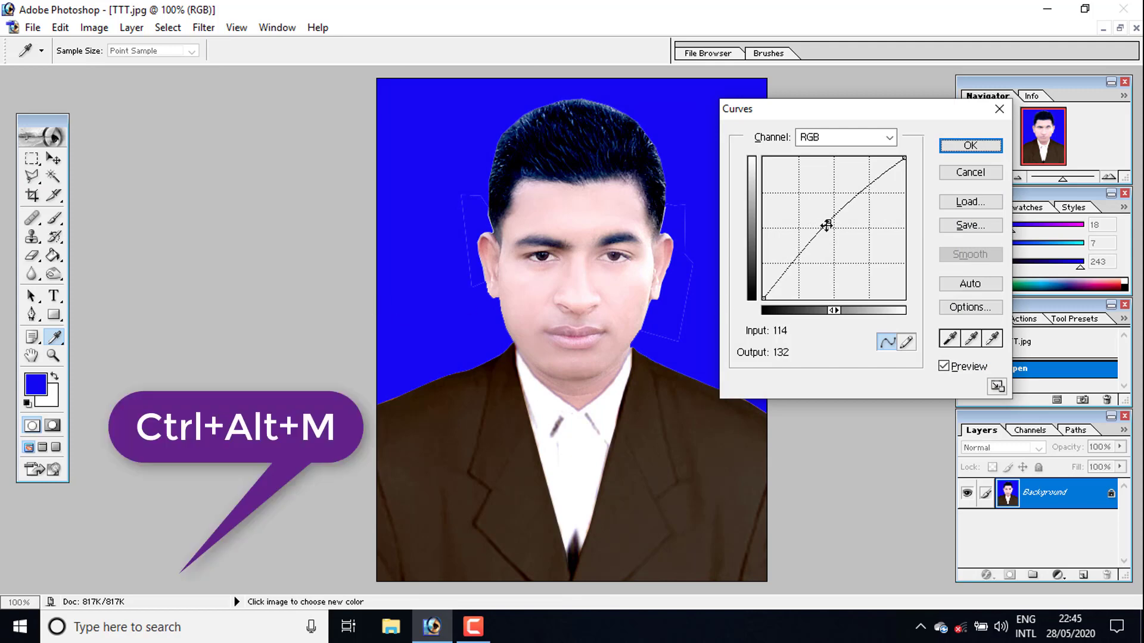
mouse_move(828, 222)
mouse_down()
mouse_move(835, 246)
mouse_move(823, 231)
mouse_up()
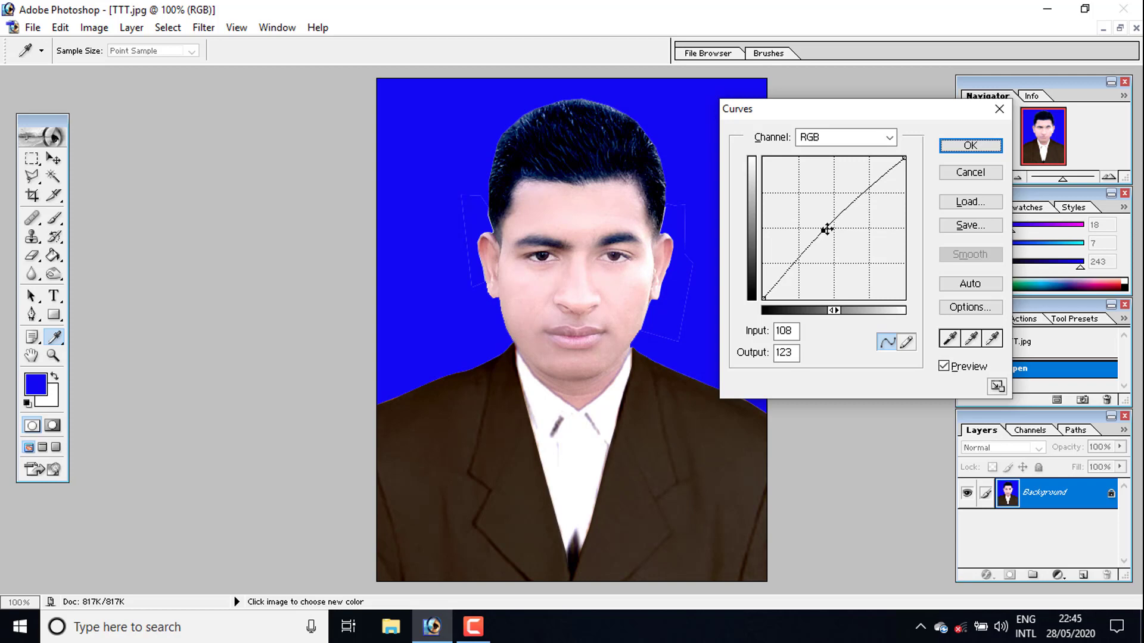
click(966, 149)
key(c)
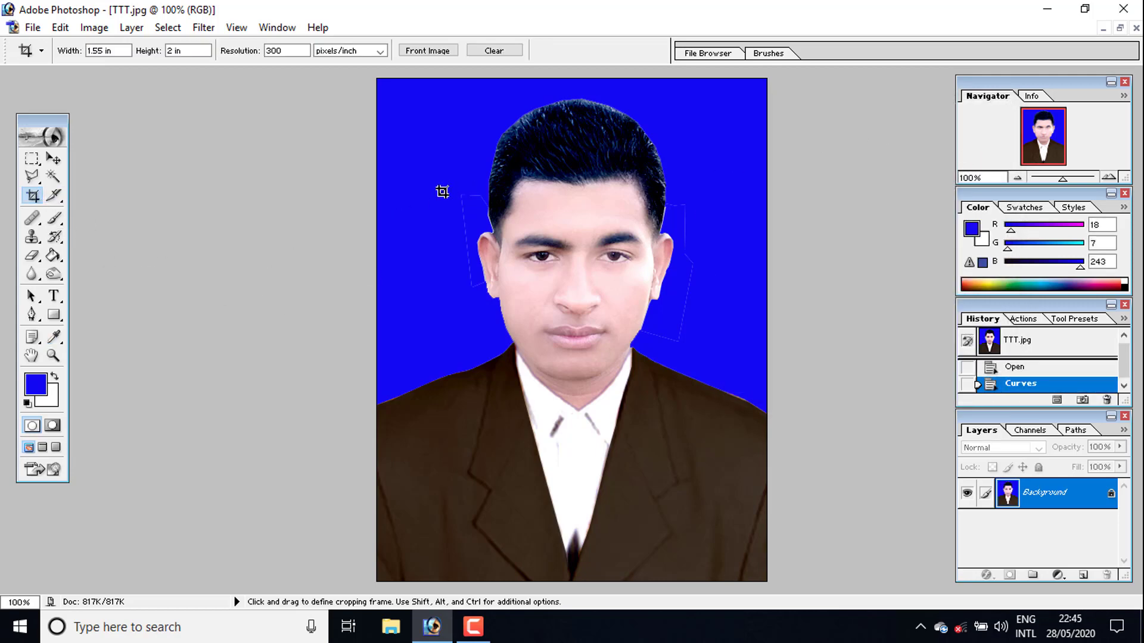
Frame the suited man with the crop marquee and commit the 1.55 × 2 in crop
mouse_move(400, 95)
mouse_down()
mouse_move(740, 454)
mouse_move(819, 564)
mouse_up()
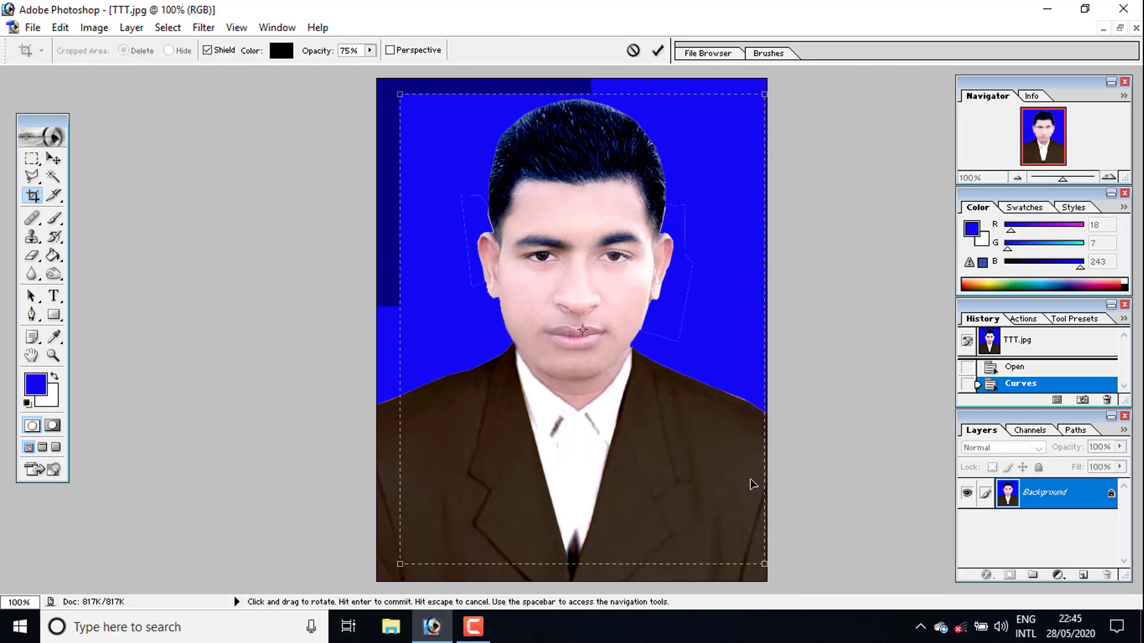
drag(720, 475, 704, 459)
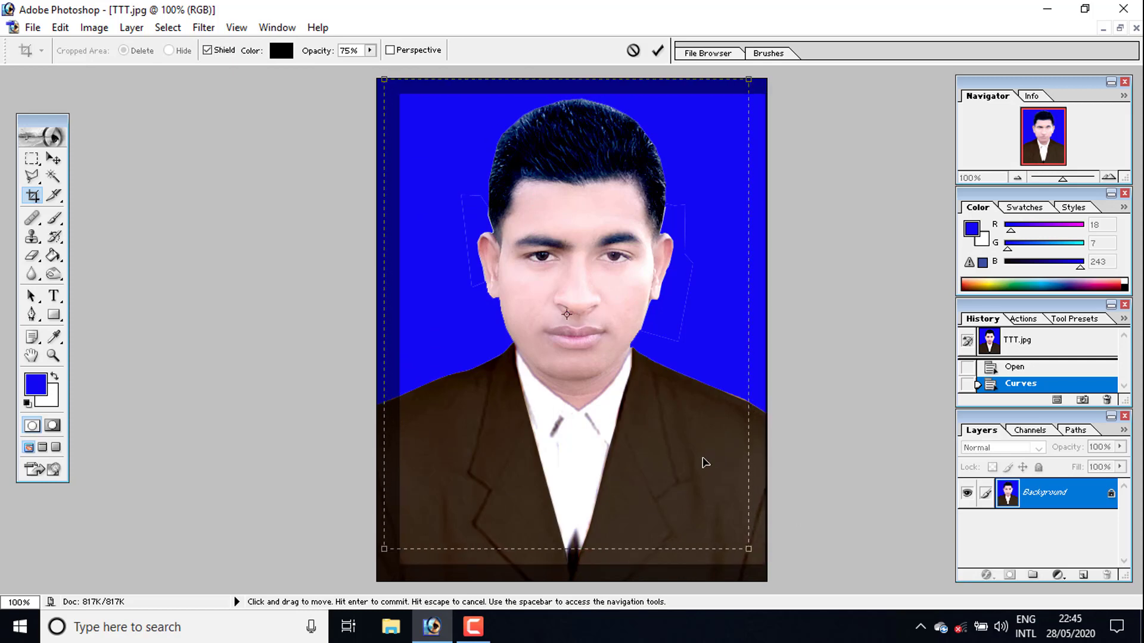
key(Return)
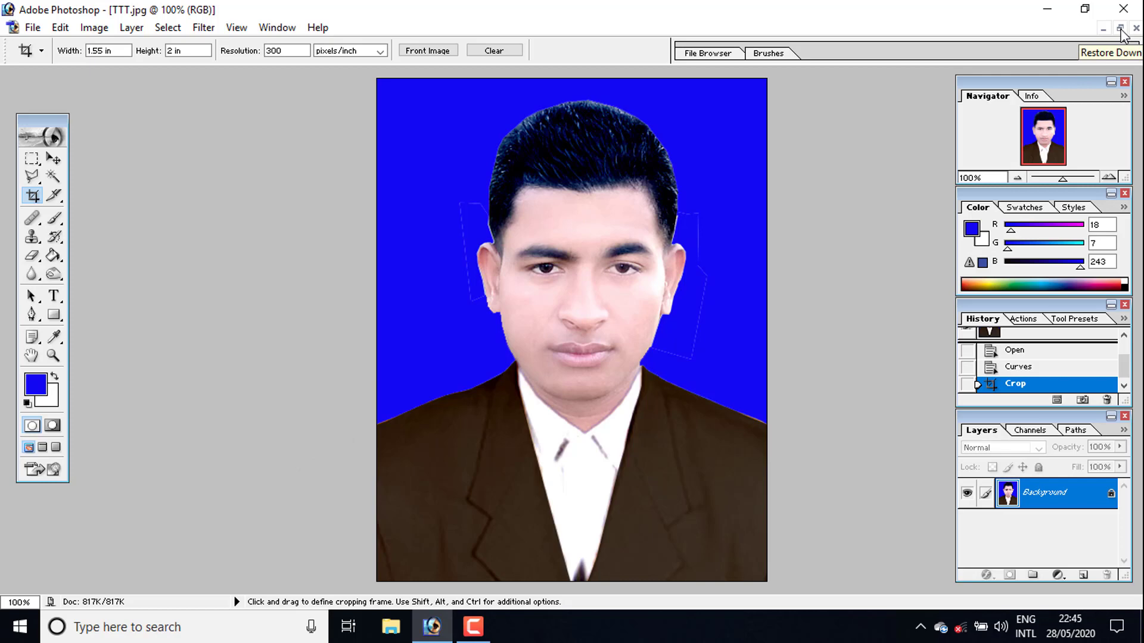
Float the cropped photo in a resized window and zoom out to 50%
click(1120, 29)
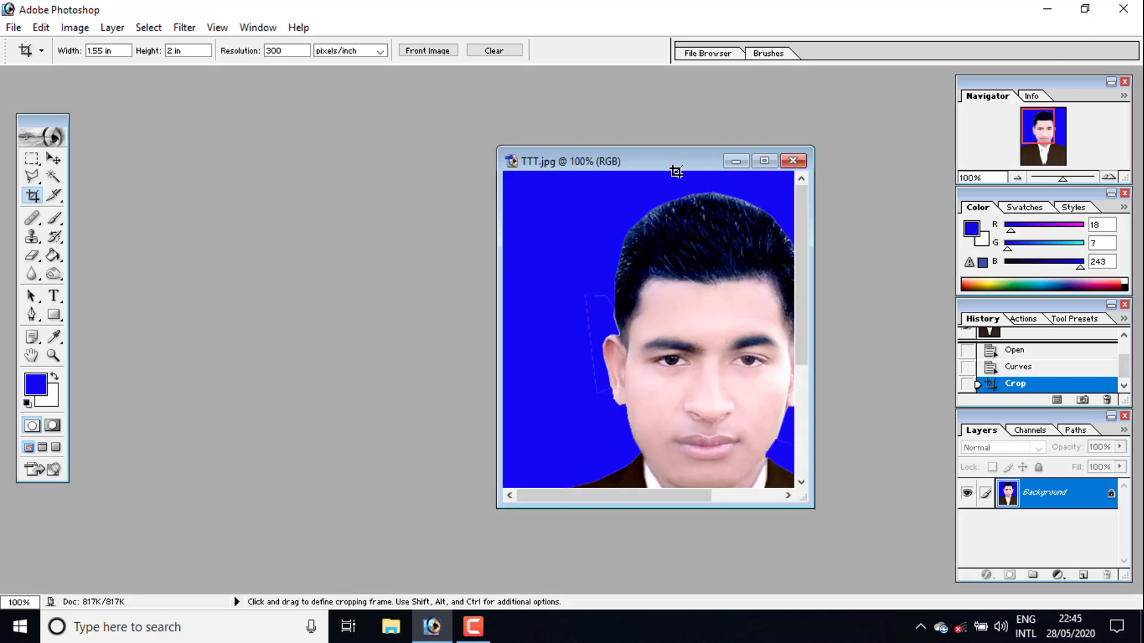
drag(676, 167, 707, 138)
drag(843, 478, 871, 532)
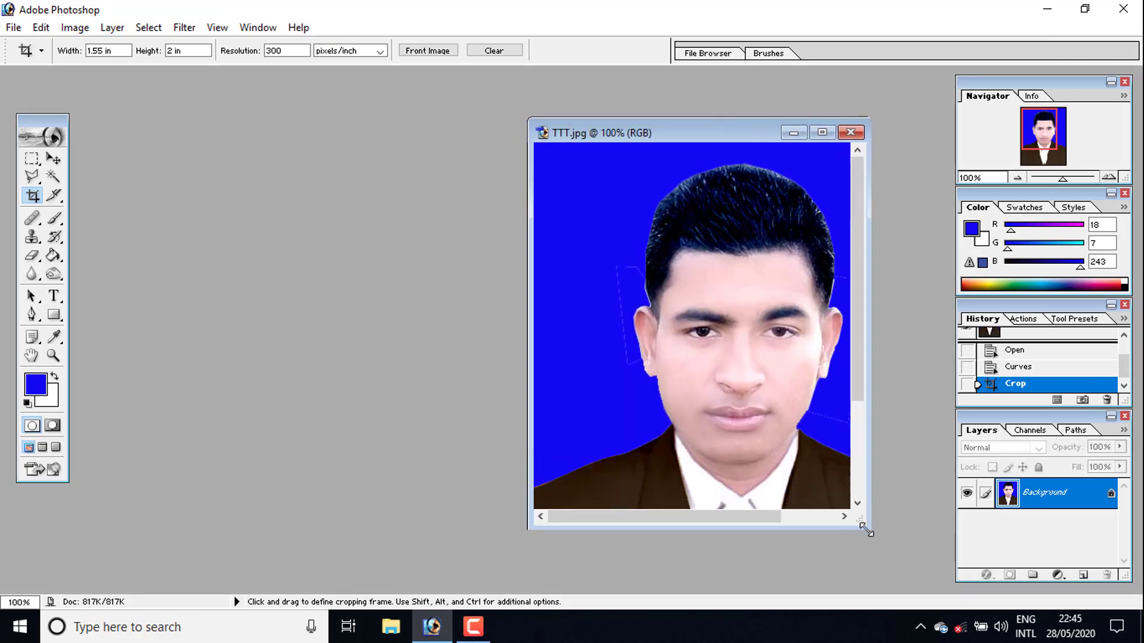
click(53, 356)
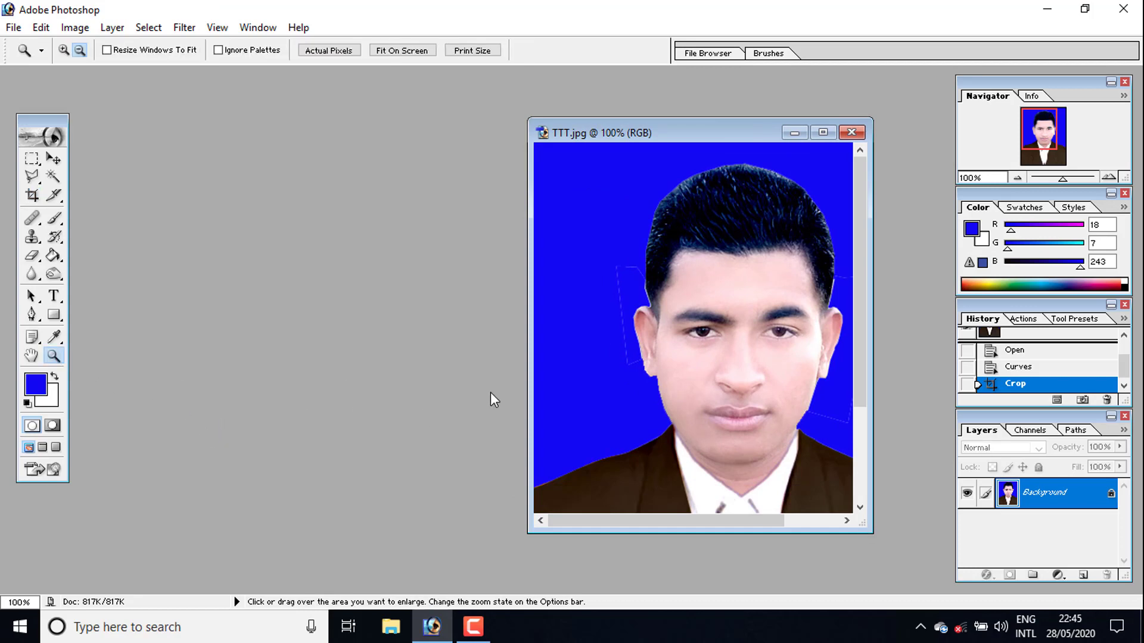
click(582, 374)
alt+click(582, 376)
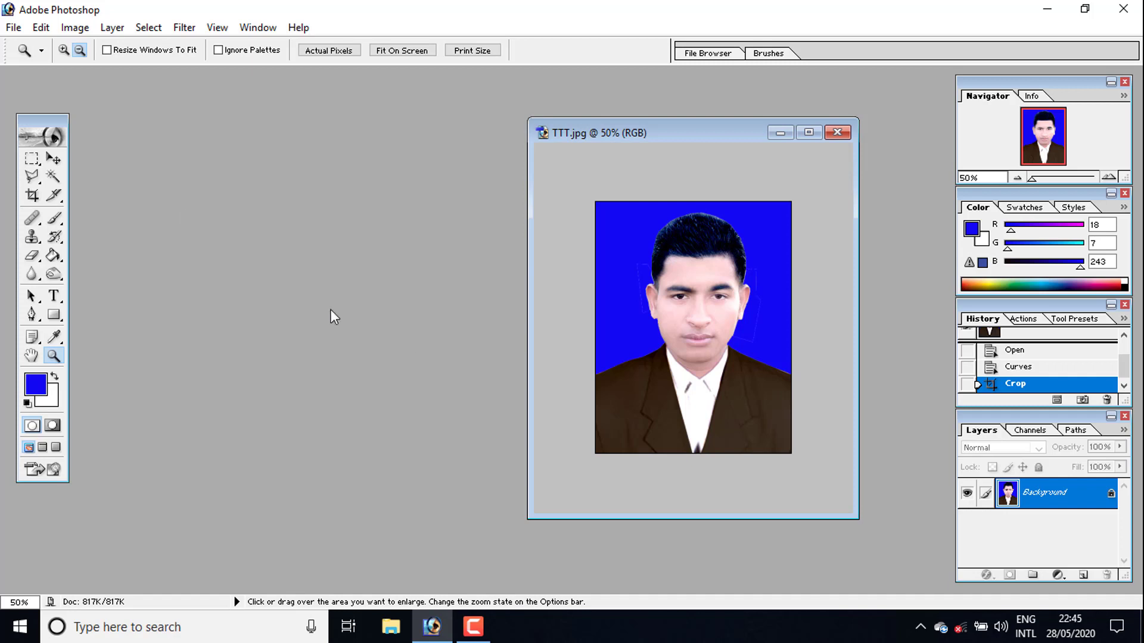
click(11, 27)
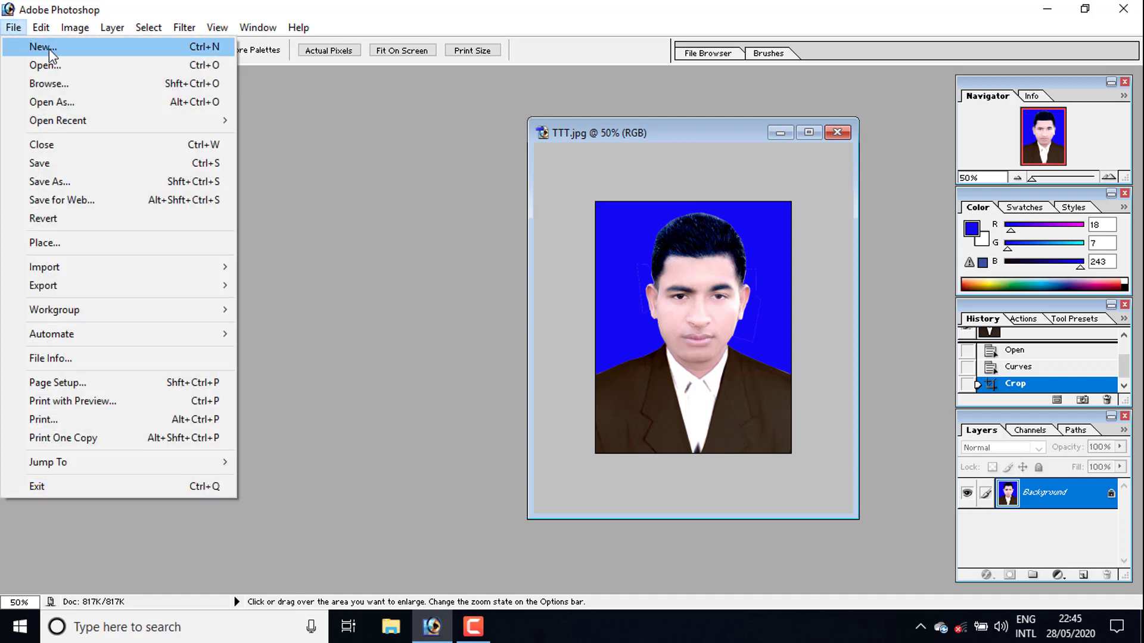
Create a white A4 document named 'A' at 300 pixels/inch in a floating window
click(99, 52)
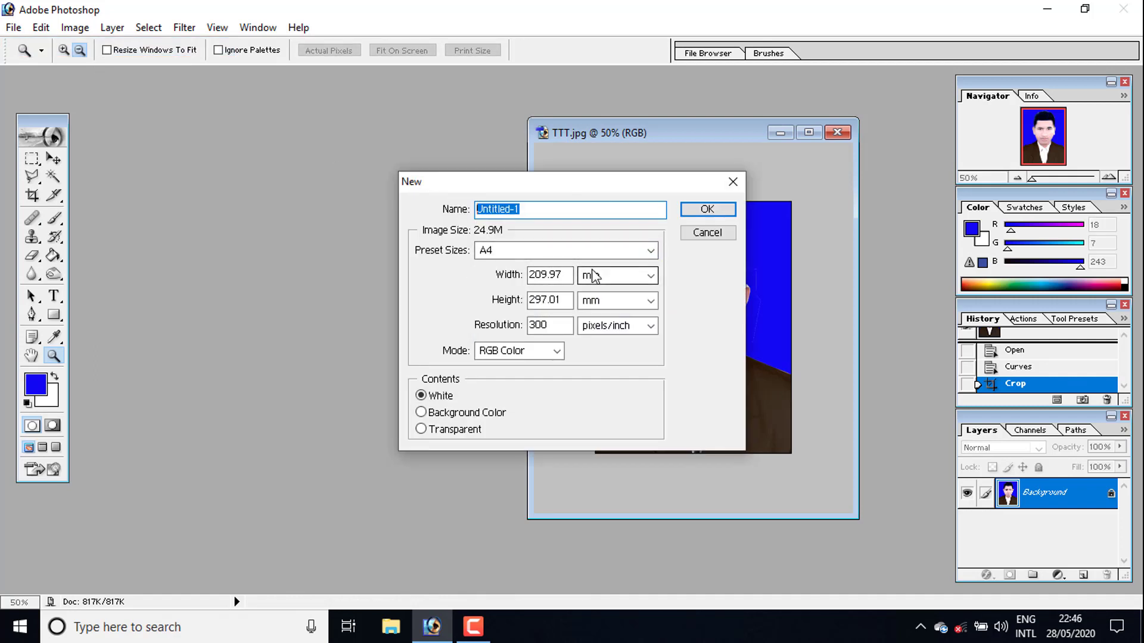
text(A)
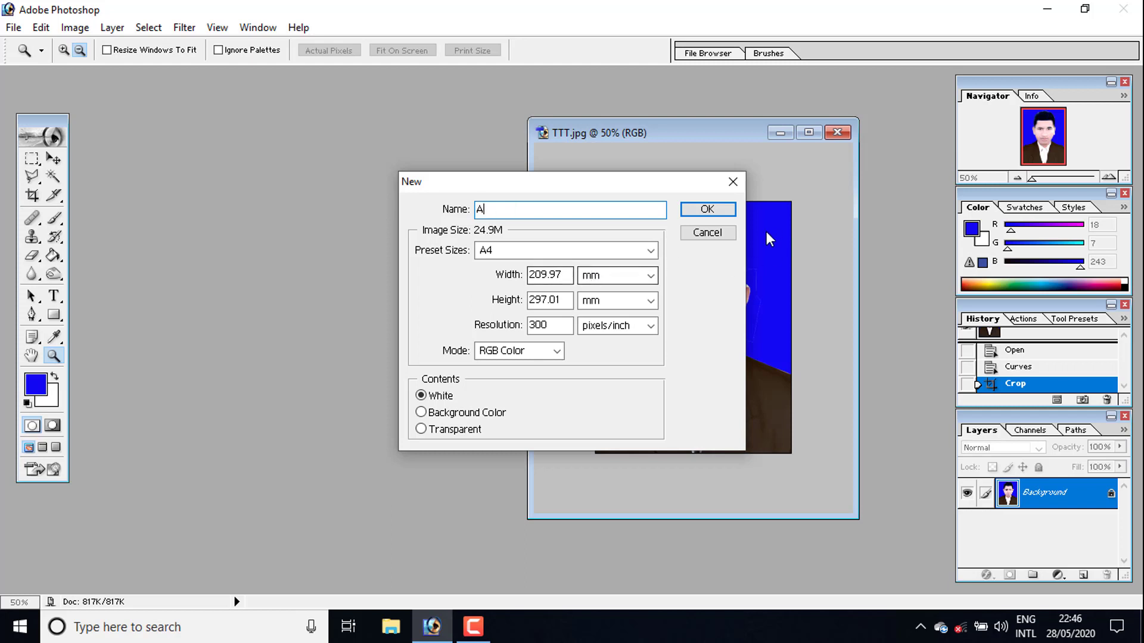
click(726, 211)
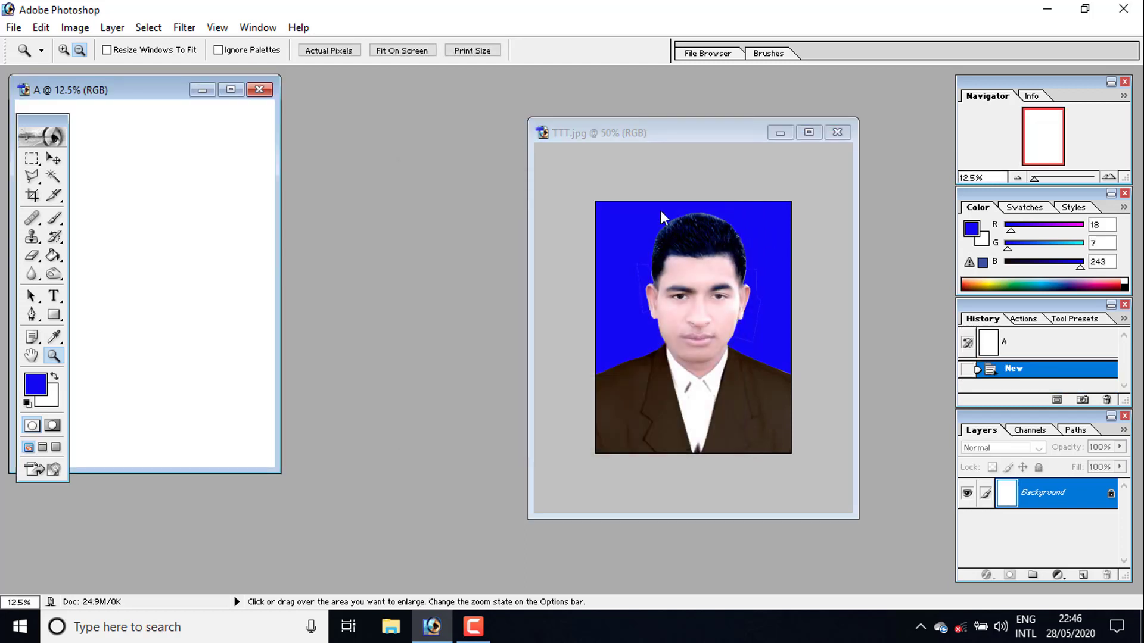
click(231, 90)
scroll(519, 298, up, 1)
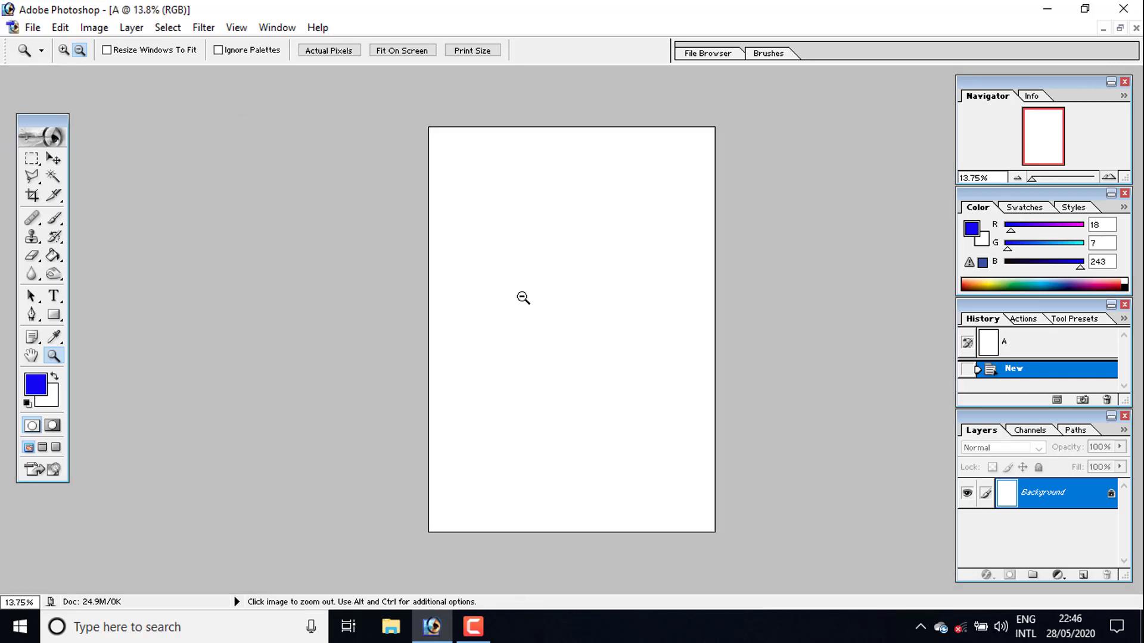
click(1119, 28)
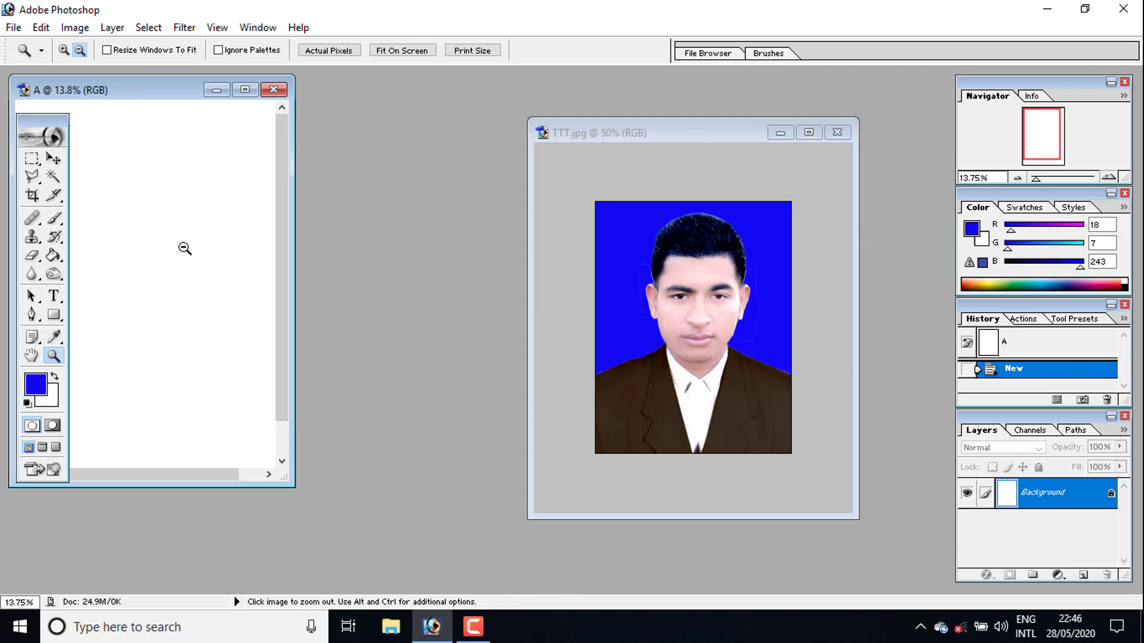
click(53, 159)
Copy the cropped photo into document A as a new layer
click(31, 195)
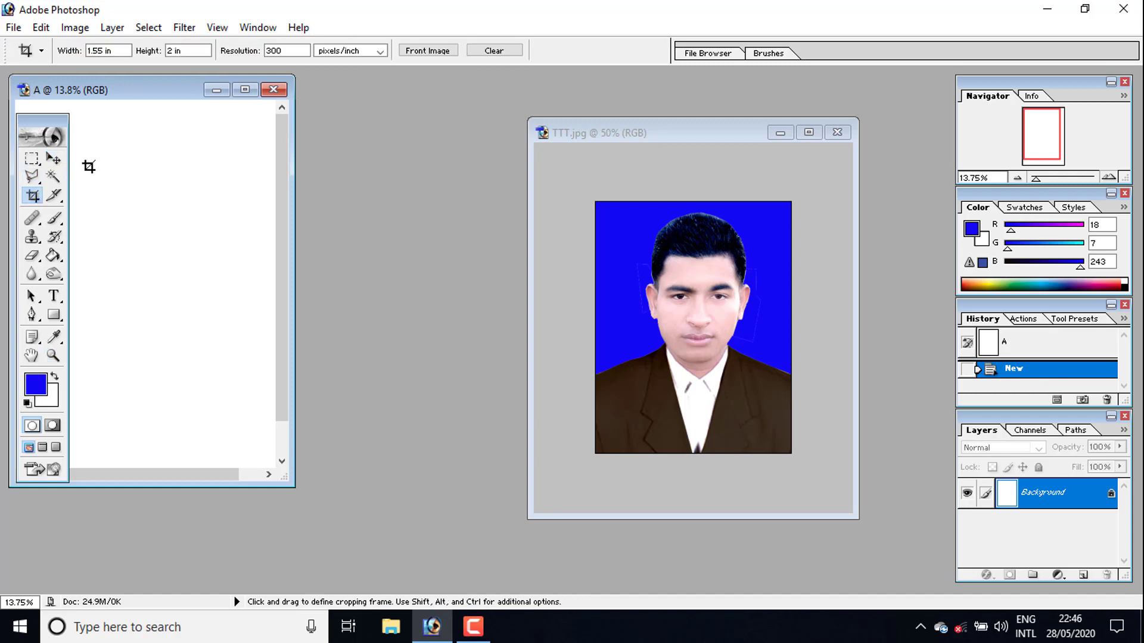
click(54, 161)
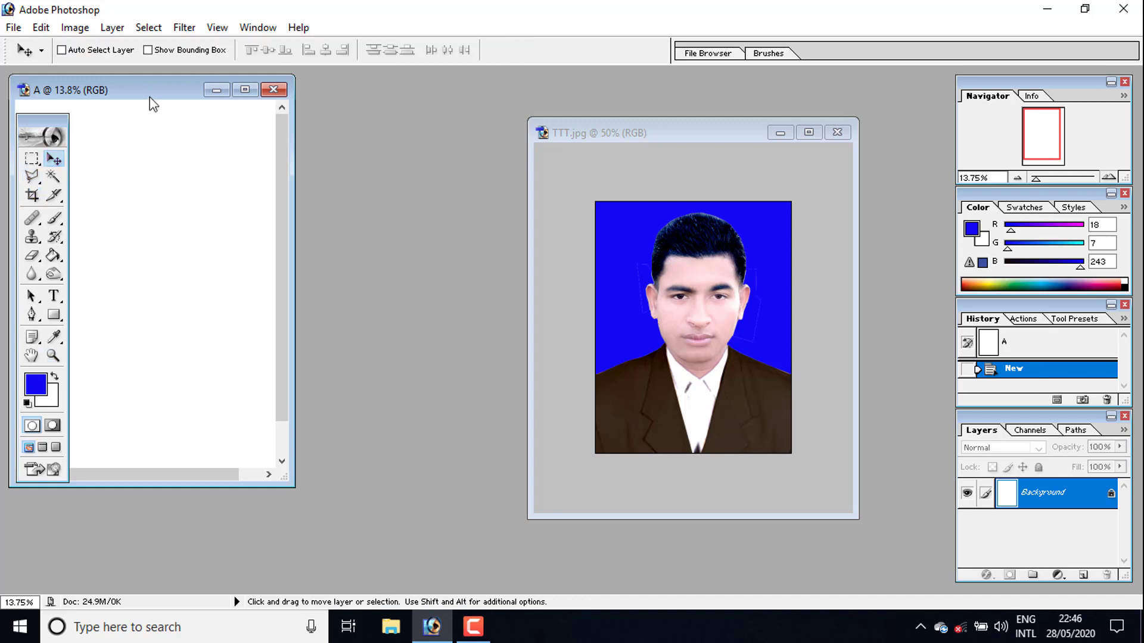
drag(146, 101, 338, 115)
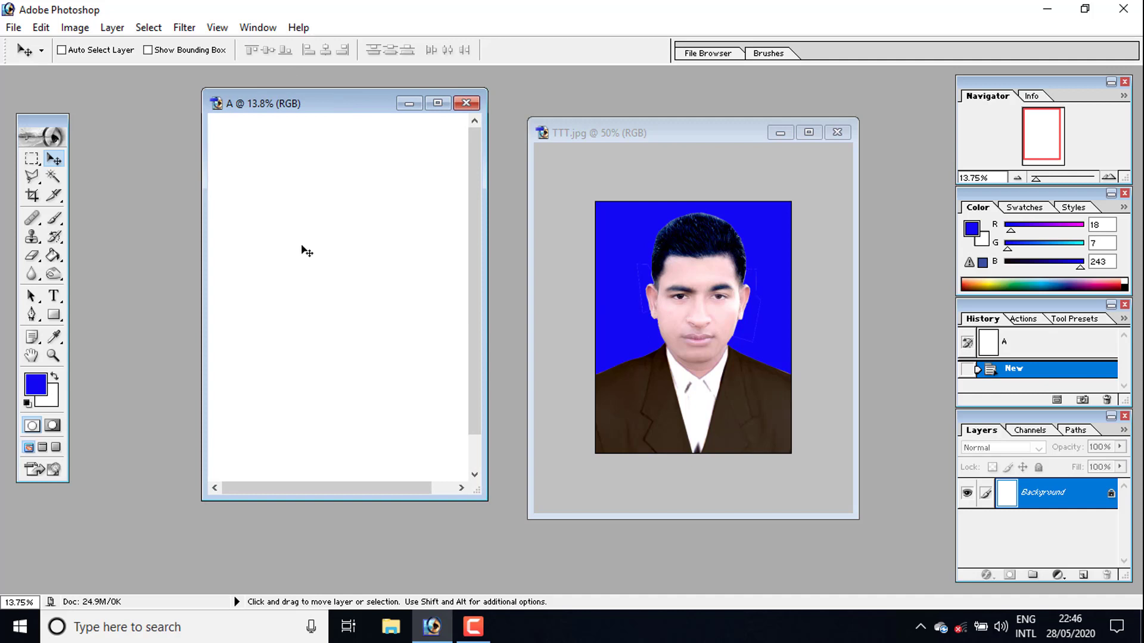
click(671, 302)
drag(616, 305, 377, 248)
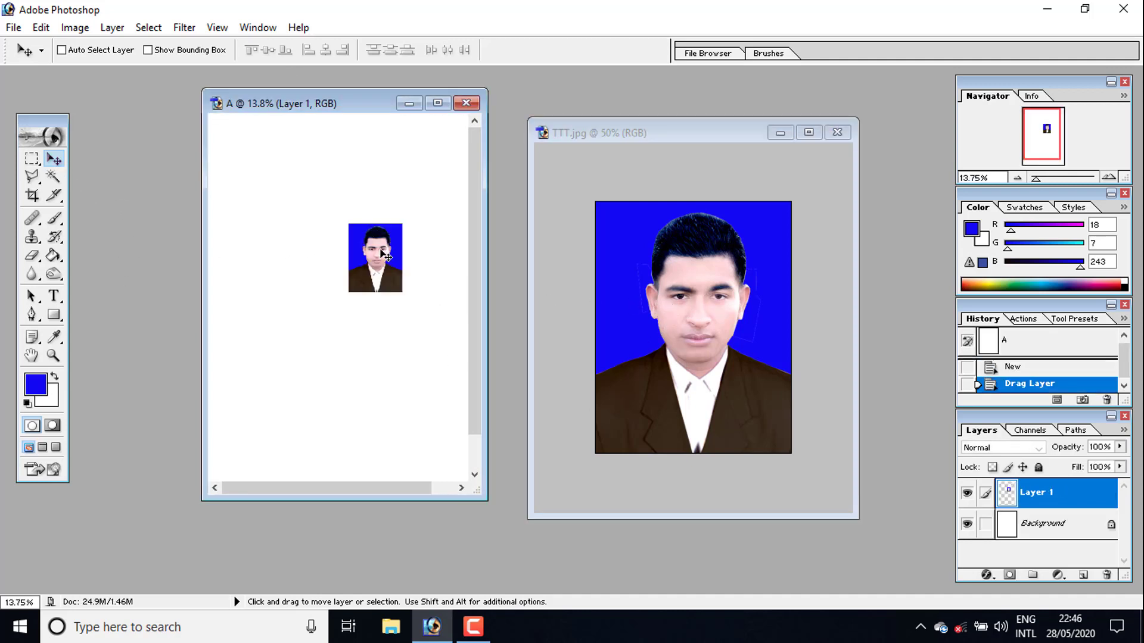
Position the photo in the top-left corner of the A4 page
click(438, 104)
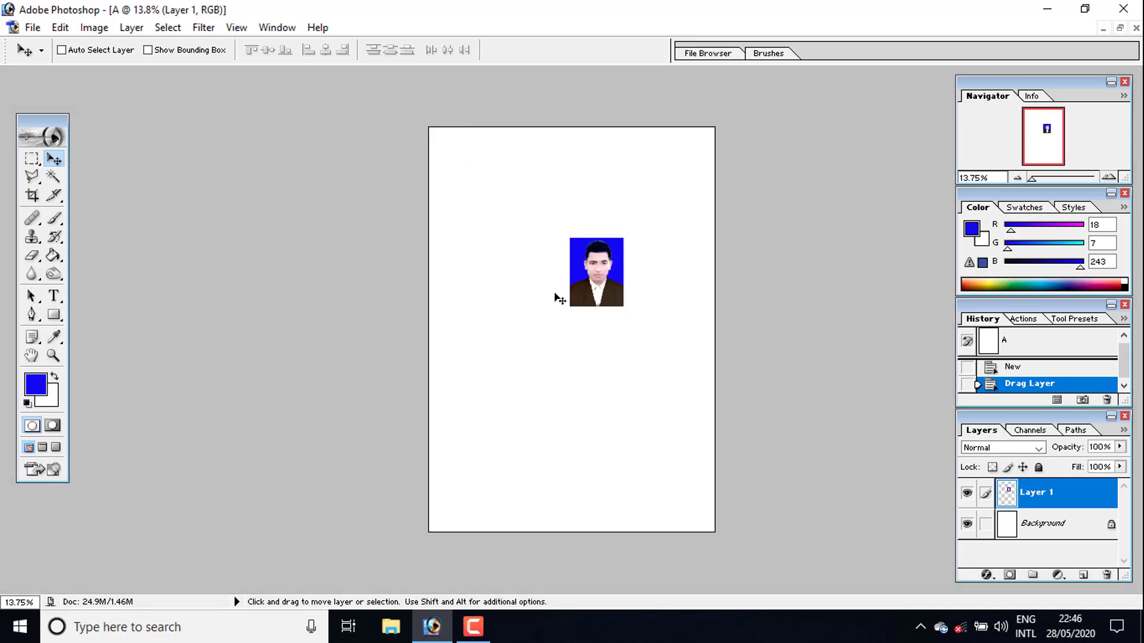
scroll(562, 290, up, 1)
scroll(563, 288, up, 1)
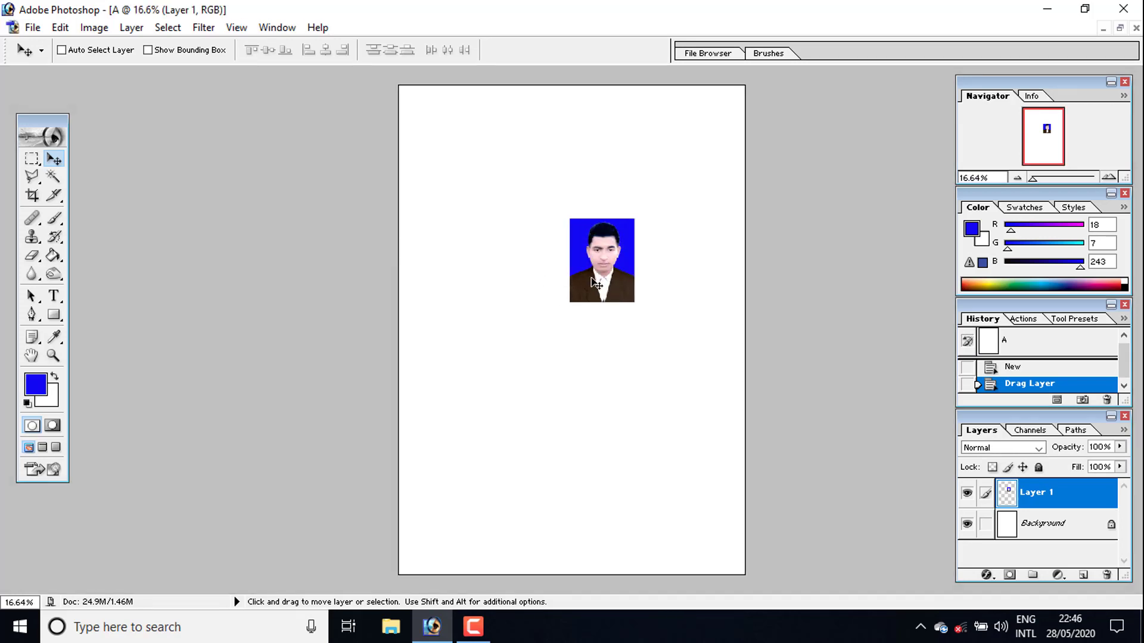
mouse_move(596, 283)
mouse_down()
mouse_move(694, 156)
mouse_move(431, 156)
mouse_up()
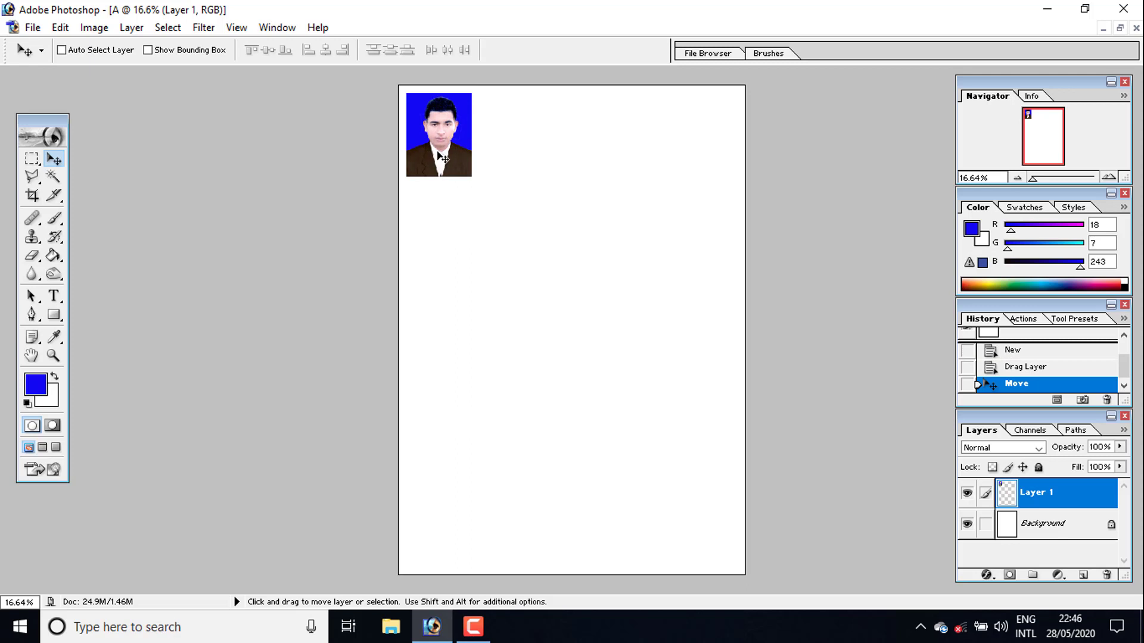
key(alt)
key(alt)
Alt-drag three copies of the photo to form a top row of four
drag(442, 146, 512, 147)
key(Left)
key(Up)
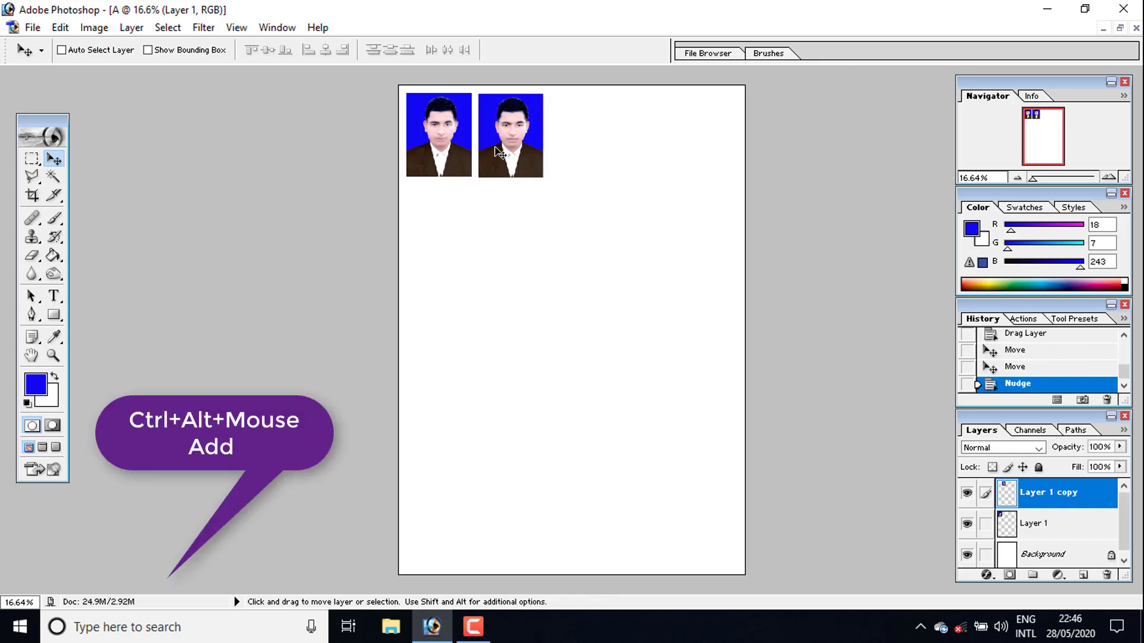
key(Up)
key(alt)
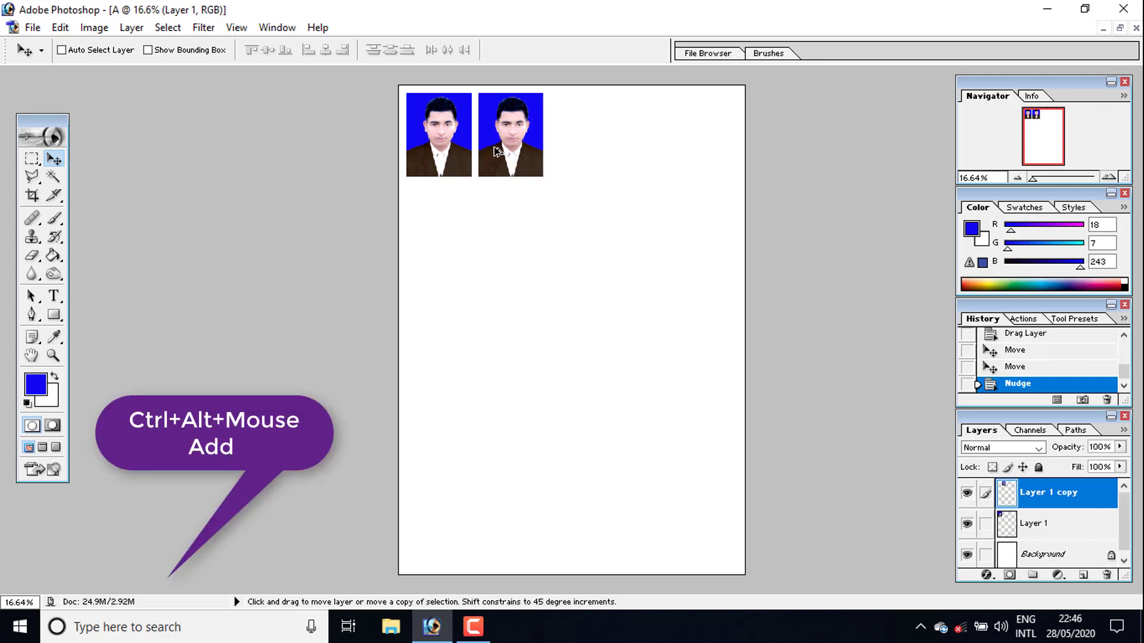
drag(494, 151, 552, 164)
key(shift+Right)
key(shift+Right)
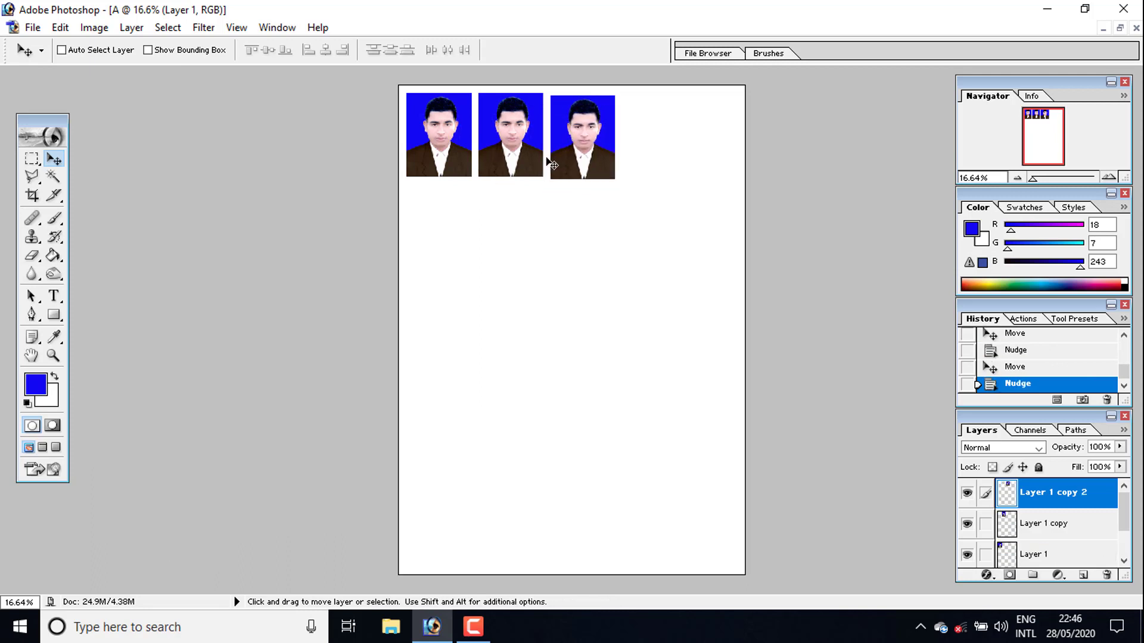
key(shift+Up)
key(shift+Up)
key(shift+Up)
key(shift+Up)
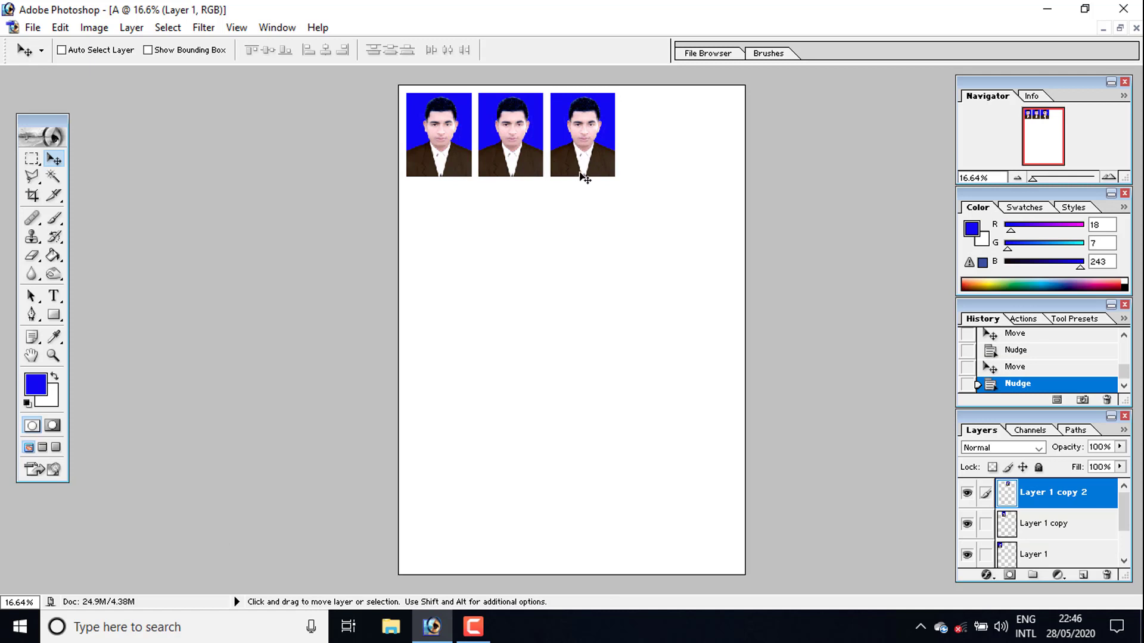
mouse_move(632, 178)
mouse_down()
mouse_move(650, 156)
mouse_move(636, 180)
mouse_up()
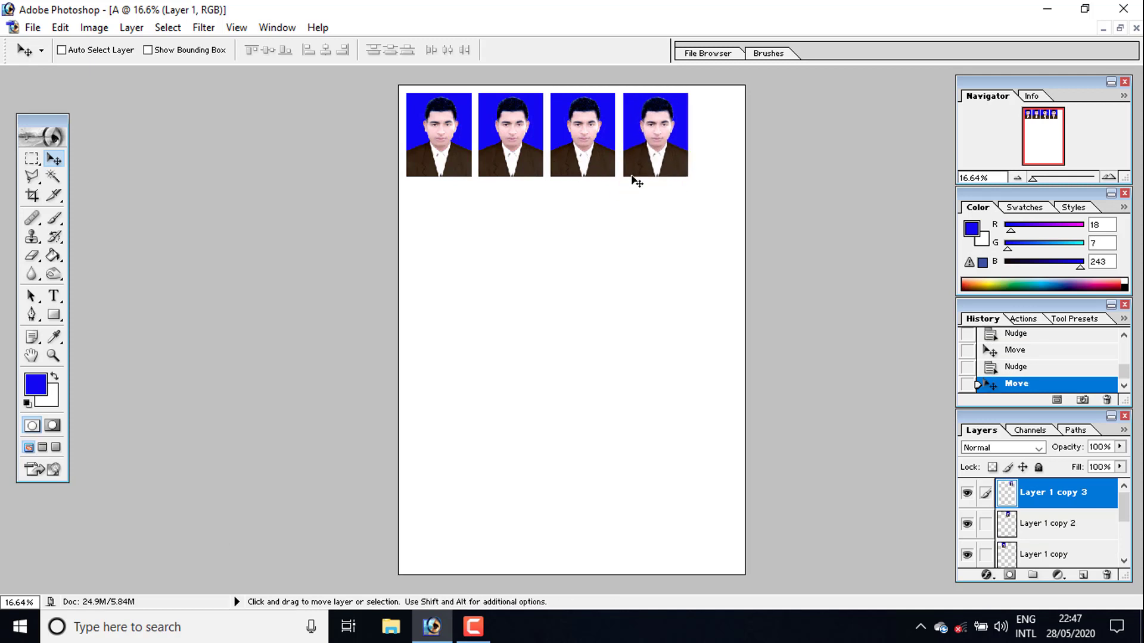
key(shift+Left)
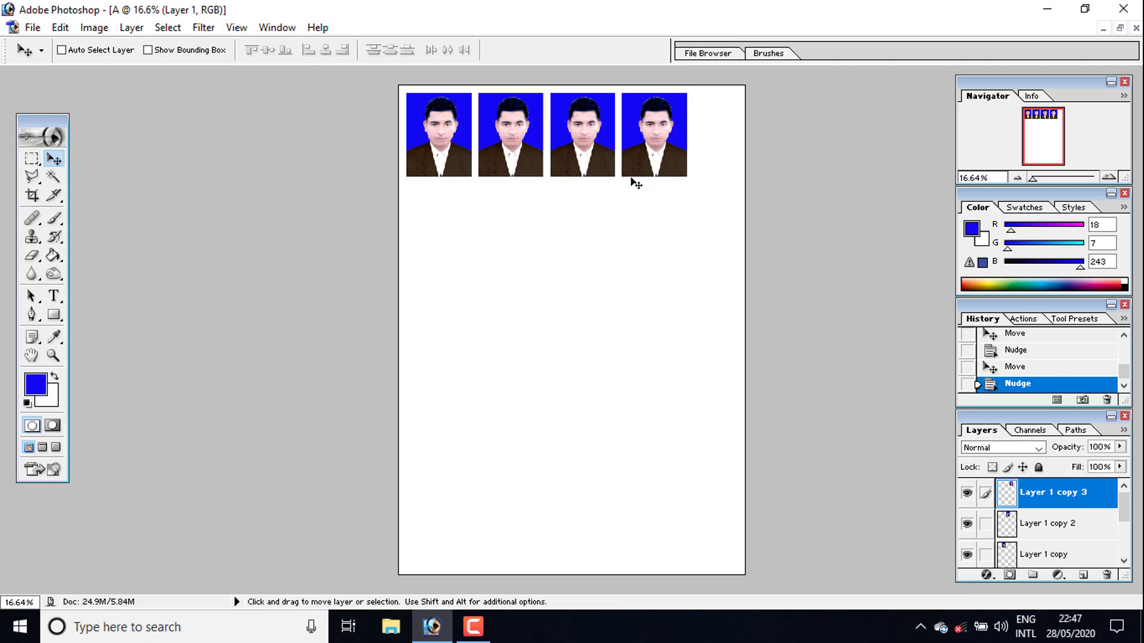
Nudge the first and second photos left and up into line
right_click(447, 131)
click(490, 148)
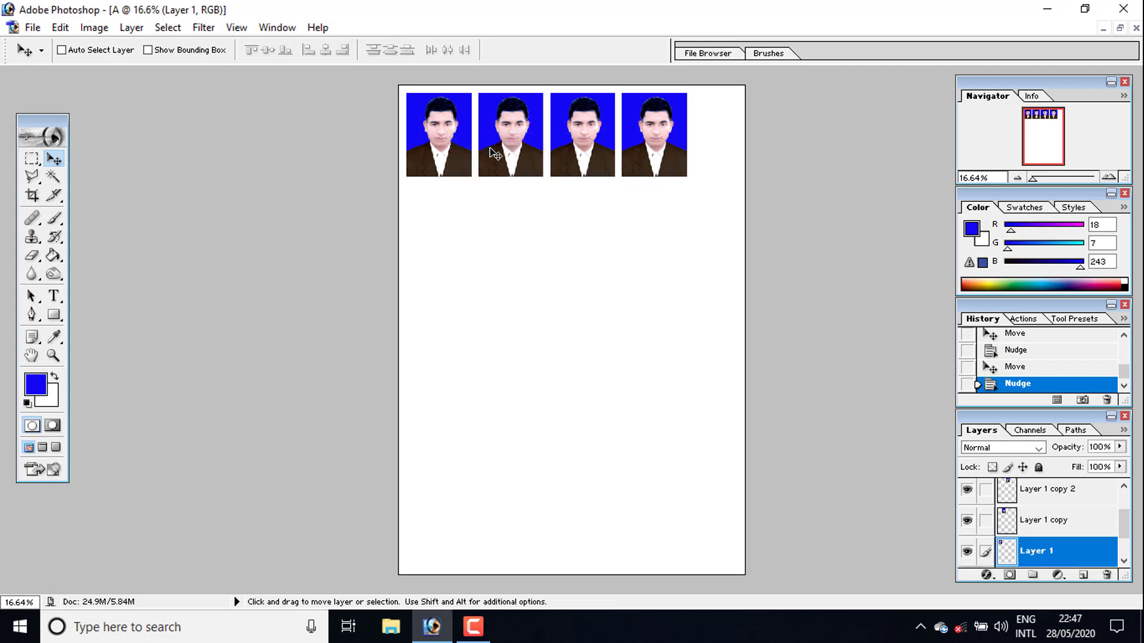
key(shift+Left)
key(shift+Left)
key(shift+Left)
key(shift+Left)
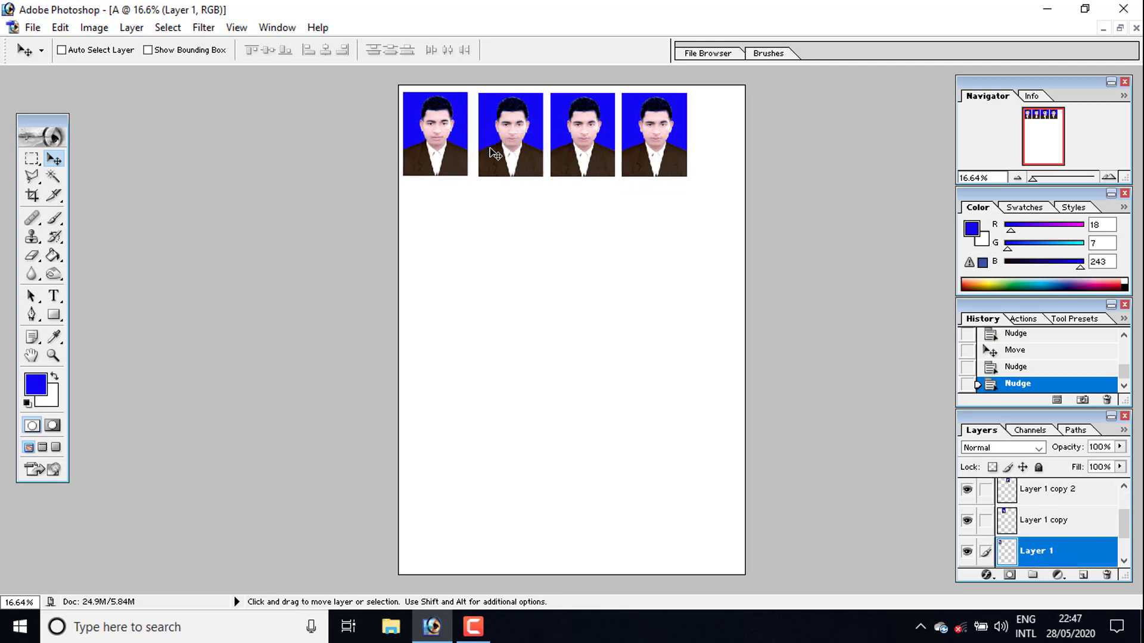
key(shift+Up)
key(shift+Up)
key(shift+Up)
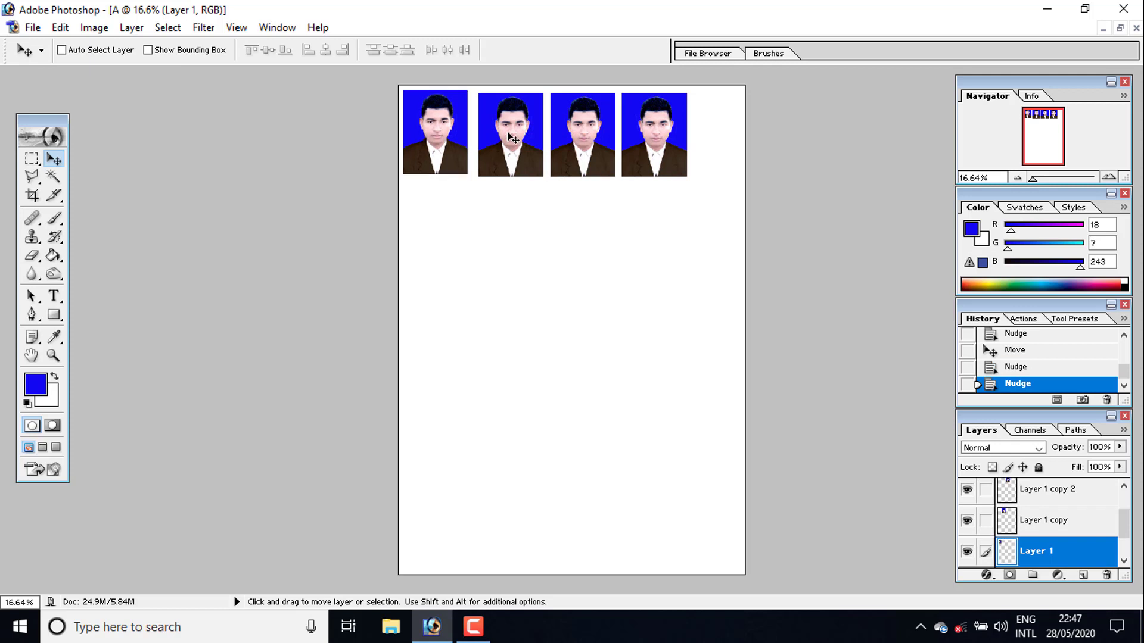
right_click(527, 146)
click(539, 152)
key(shift+Left)
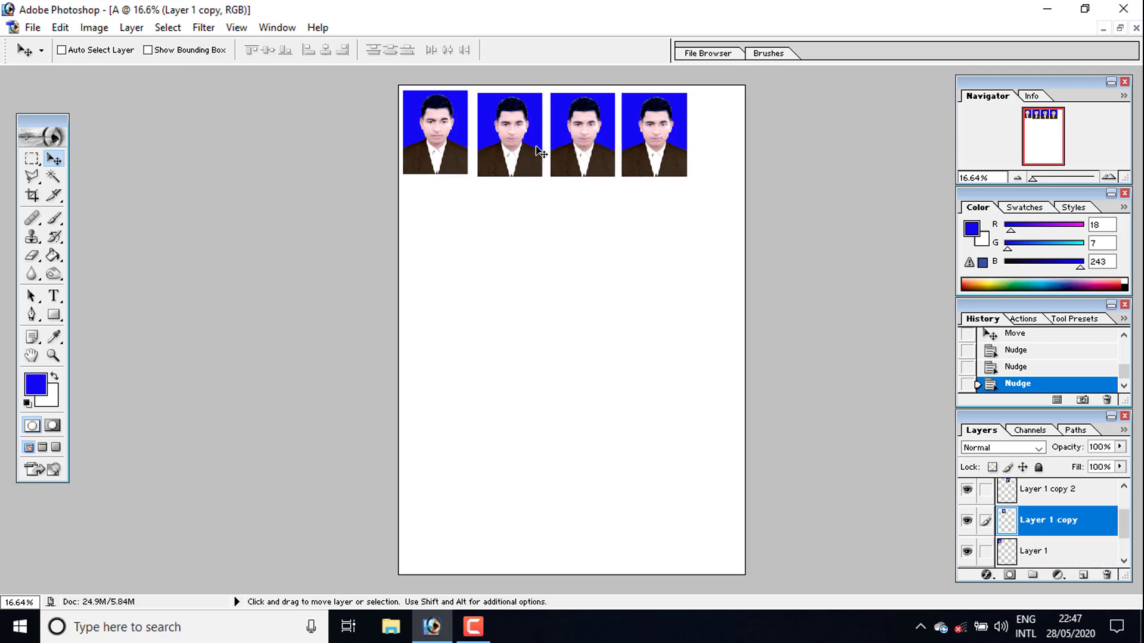
key(shift+Left)
key(shift+Left)
key(shift+Left)
key(shift+Up)
key(shift+Up)
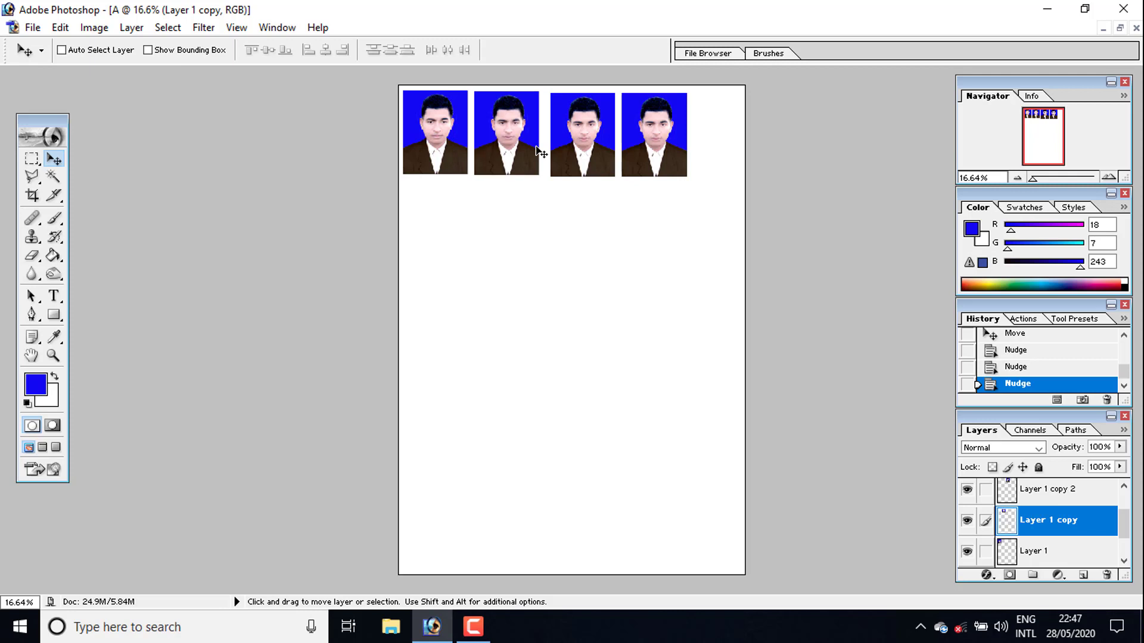
key(shift+Left)
key(shift+Left)
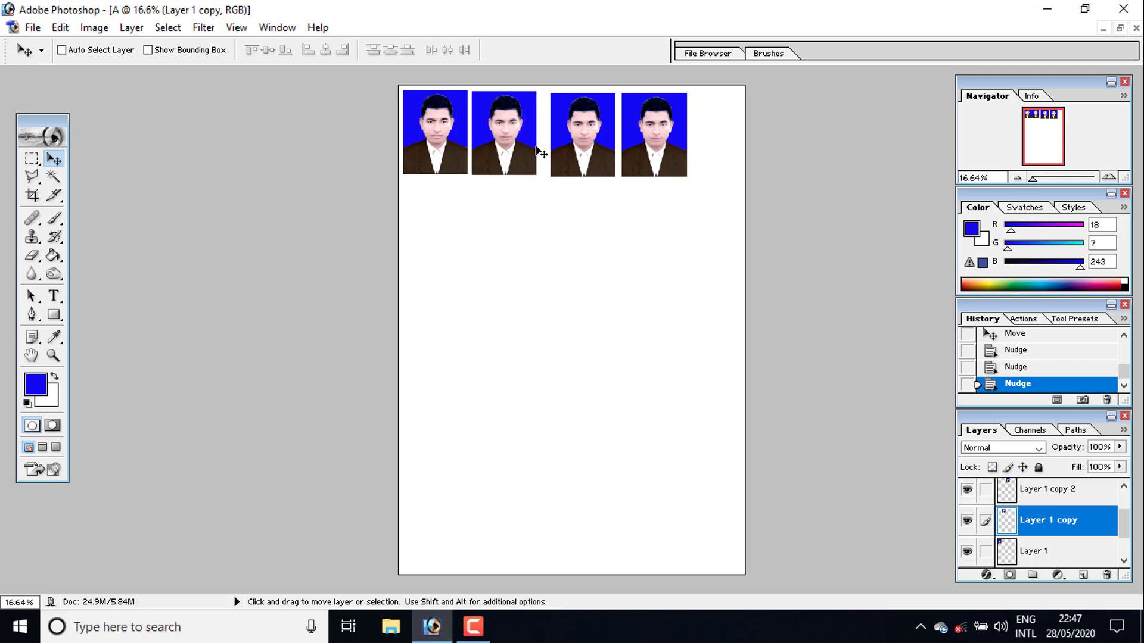
key(shift+Up)
Nudge the third and fourth photos left and up to even the row's spacing
right_click(569, 140)
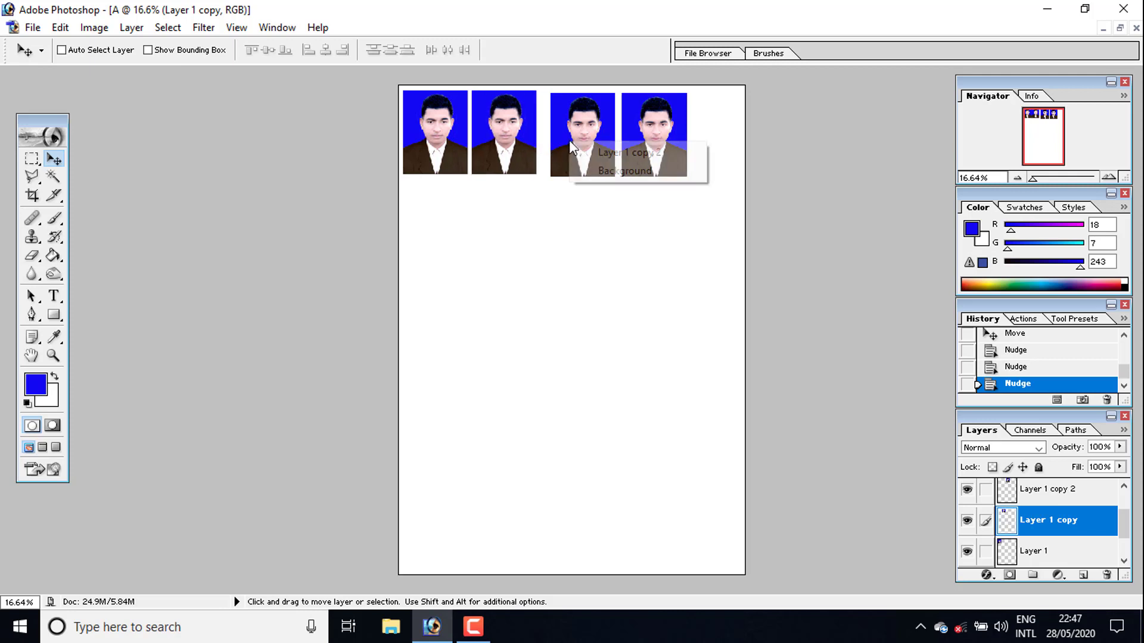
click(607, 154)
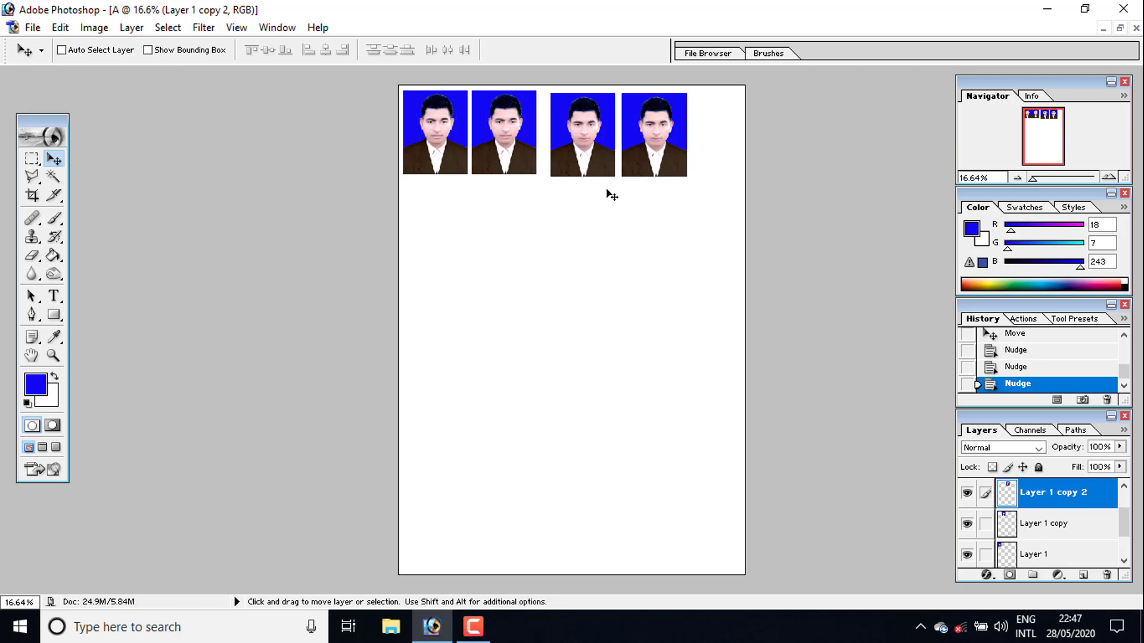
key(shift+Left)
key(shift+Left)
key(shift+Left)
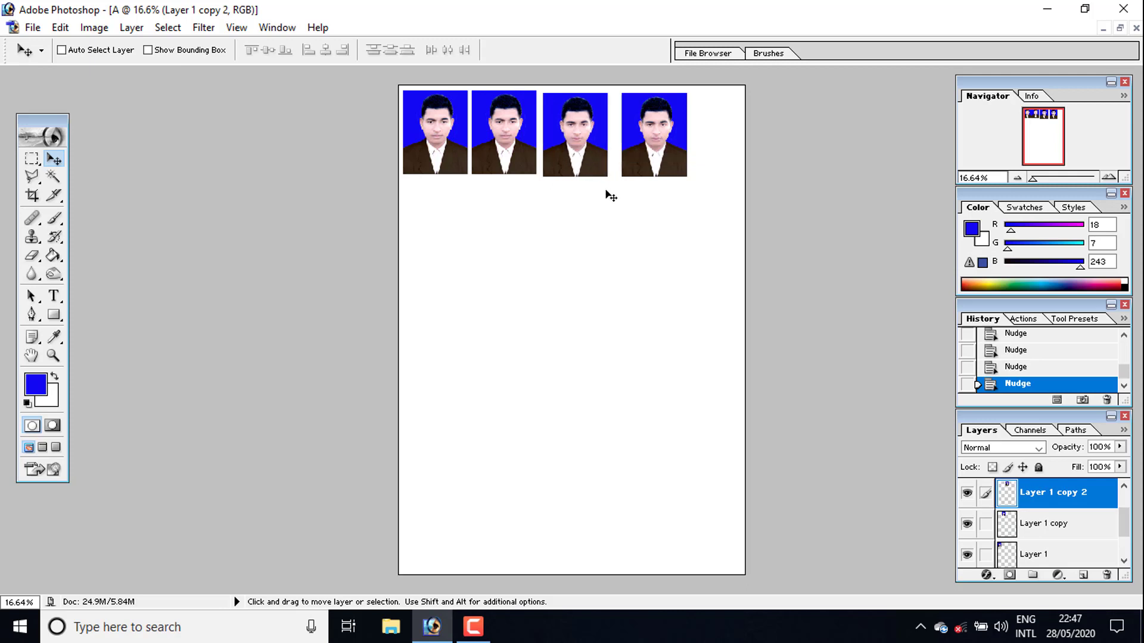
key(shift+Left)
key(shift+Up)
key(shift+Up)
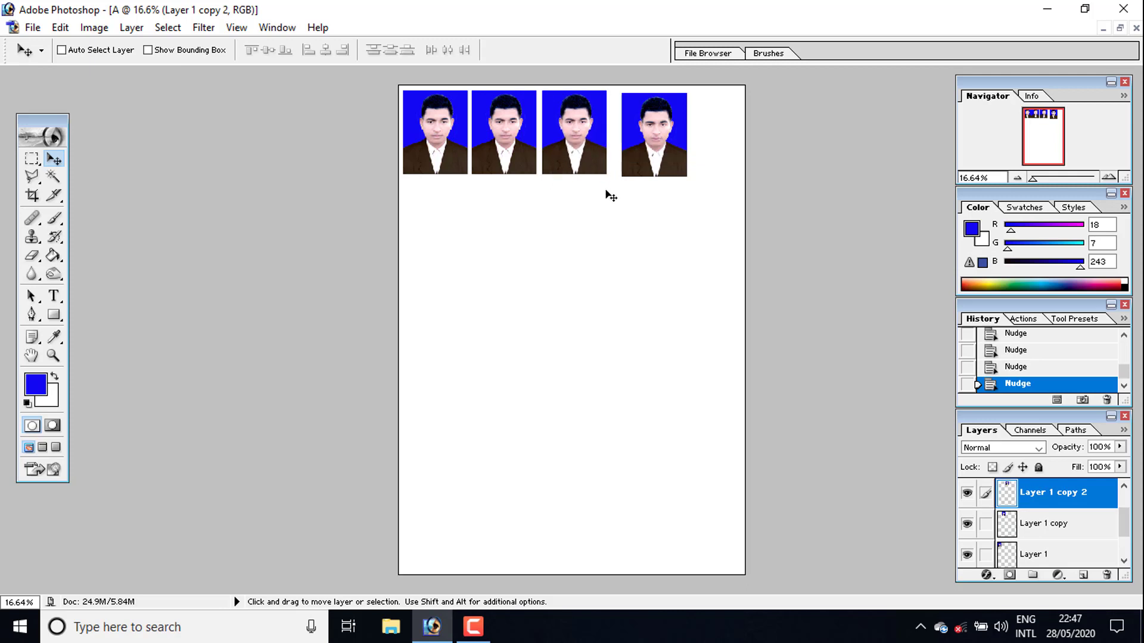
right_click(653, 147)
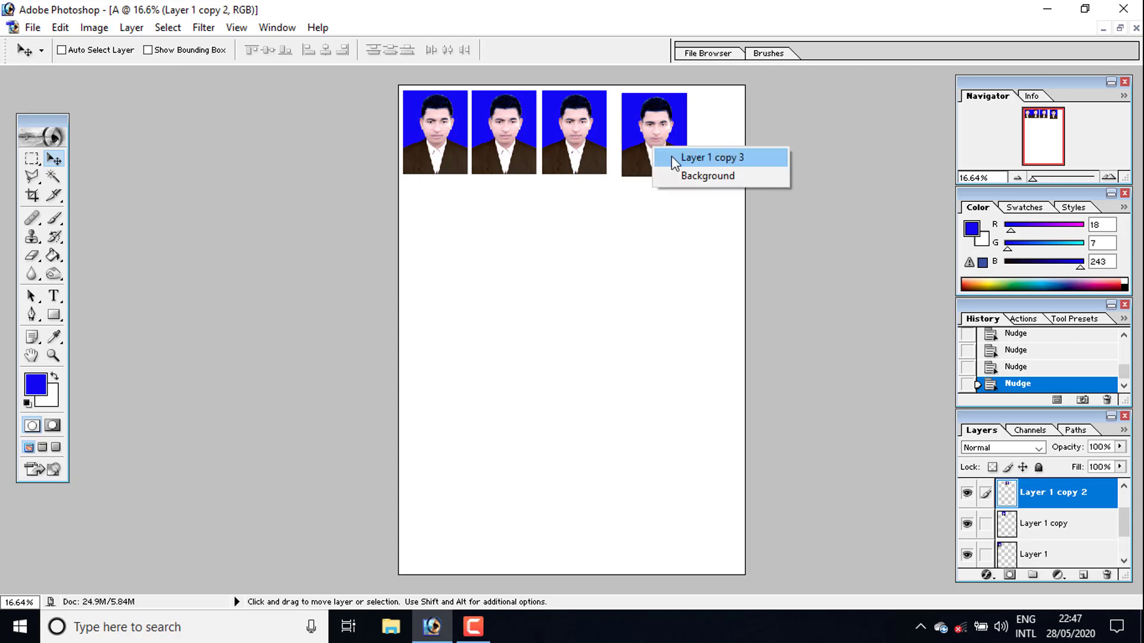
click(678, 160)
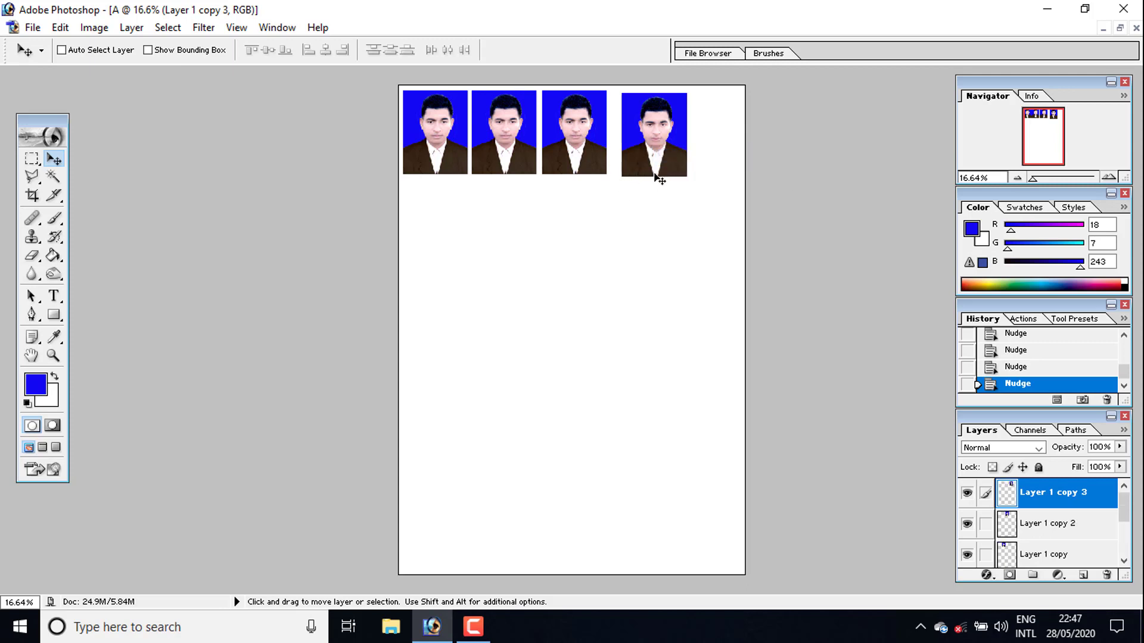
key(shift+Left)
key(shift+Left)
key(shift+Left)
key(shift+Left)
key(shift+Left)
key(shift+Left)
key(shift+Left)
key(shift+Left)
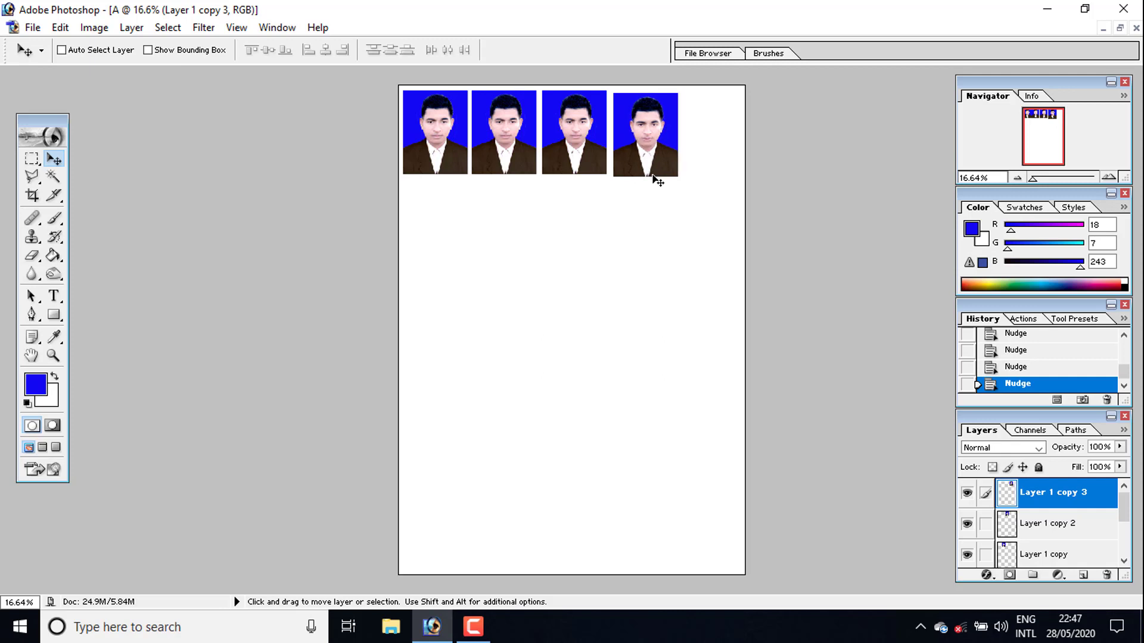
key(shift+Left)
key(shift+Left)
key(shift+Up)
key(shift+Up)
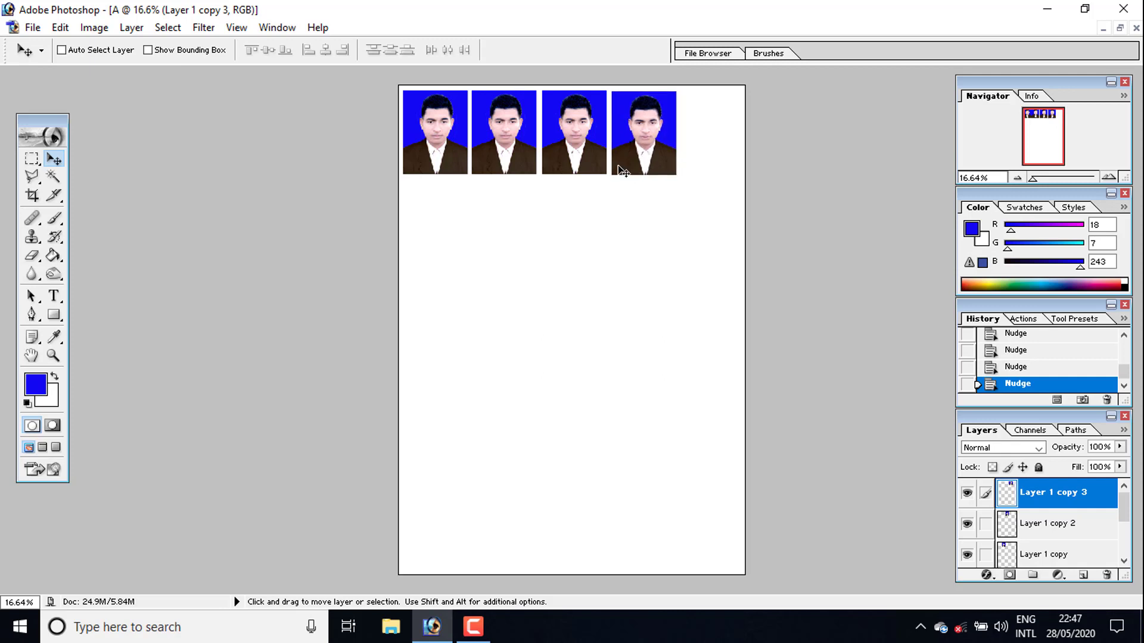
Add a fifth copy and drag it onto the fourth photo's spot
drag(629, 132, 695, 137)
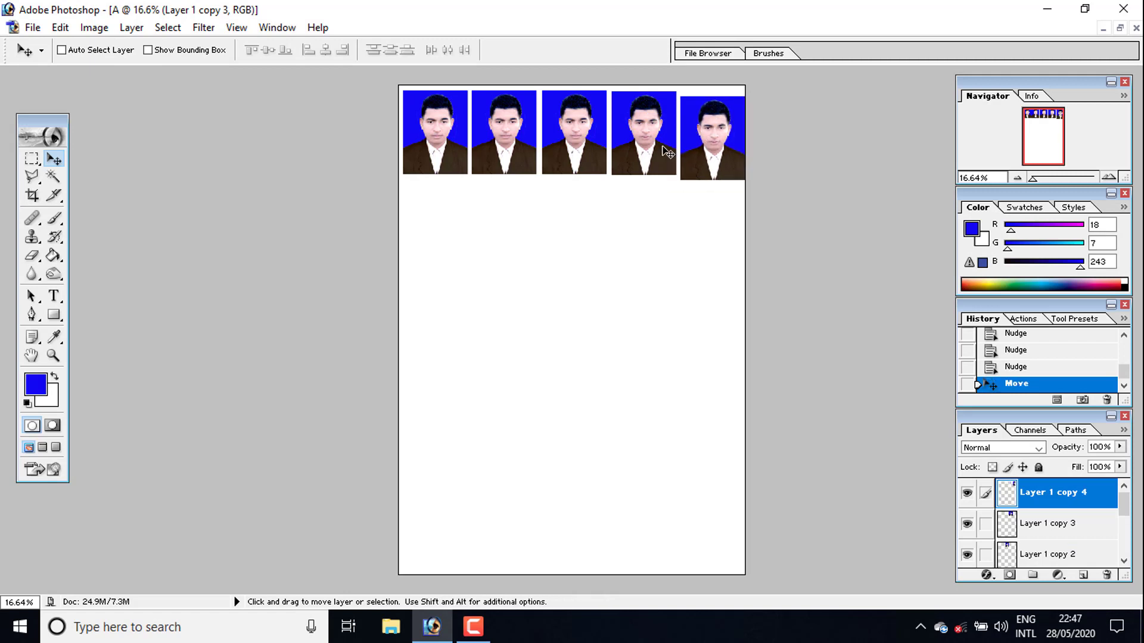
right_click(481, 143)
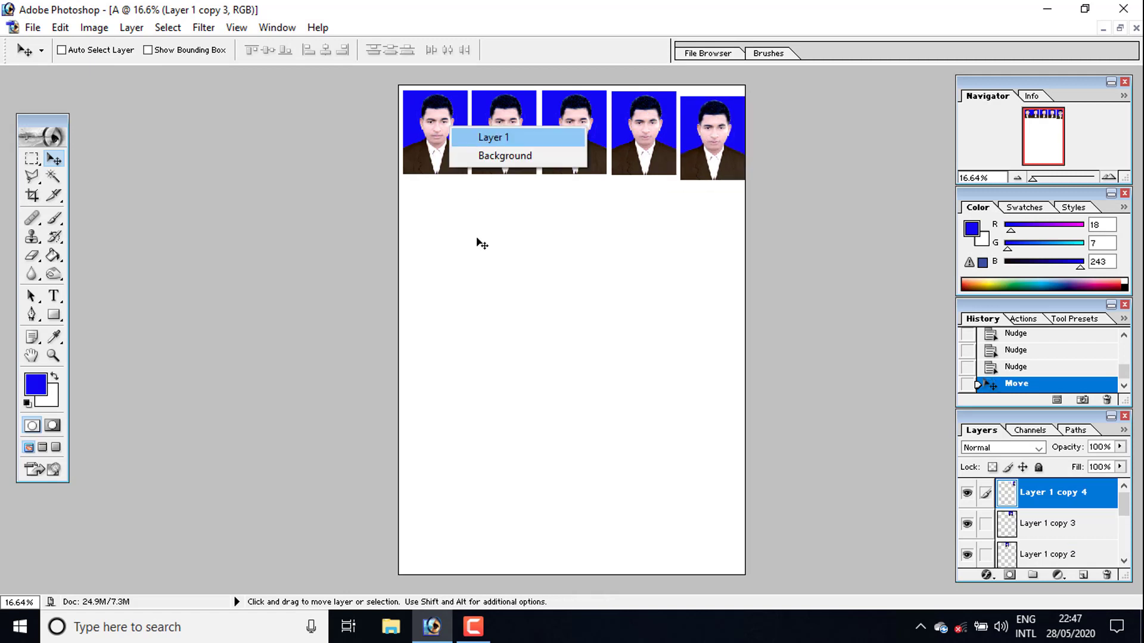
key(Return)
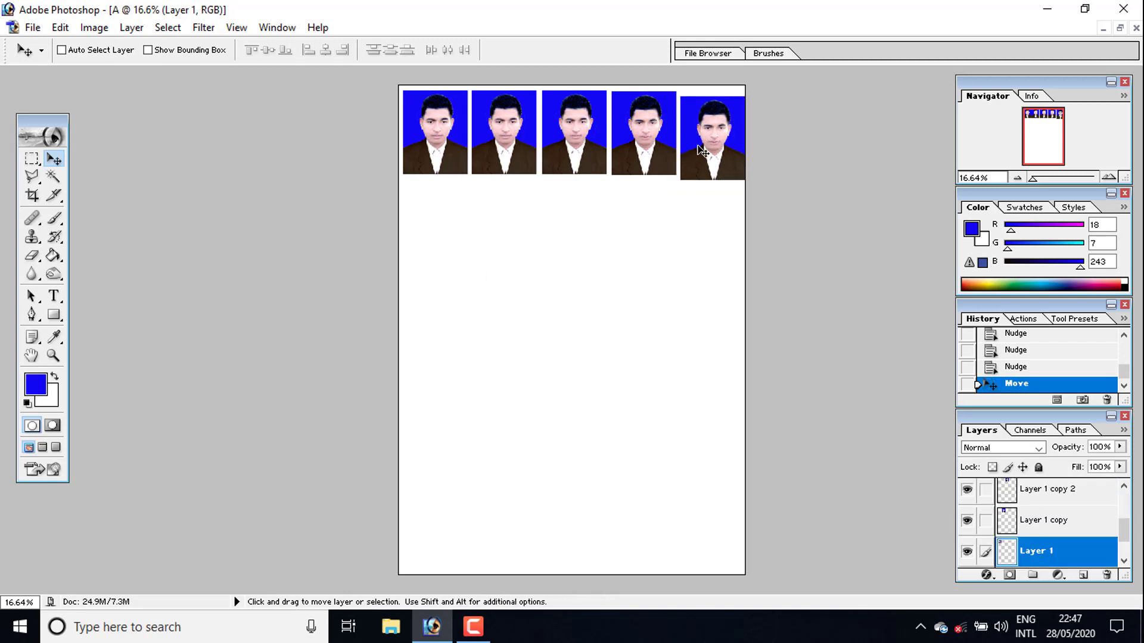
right_click(700, 148)
key(Return)
mouse_move(796, 272)
mouse_down()
mouse_move(658, 162)
mouse_move(721, 154)
mouse_up()
right_click(657, 157)
key(Return)
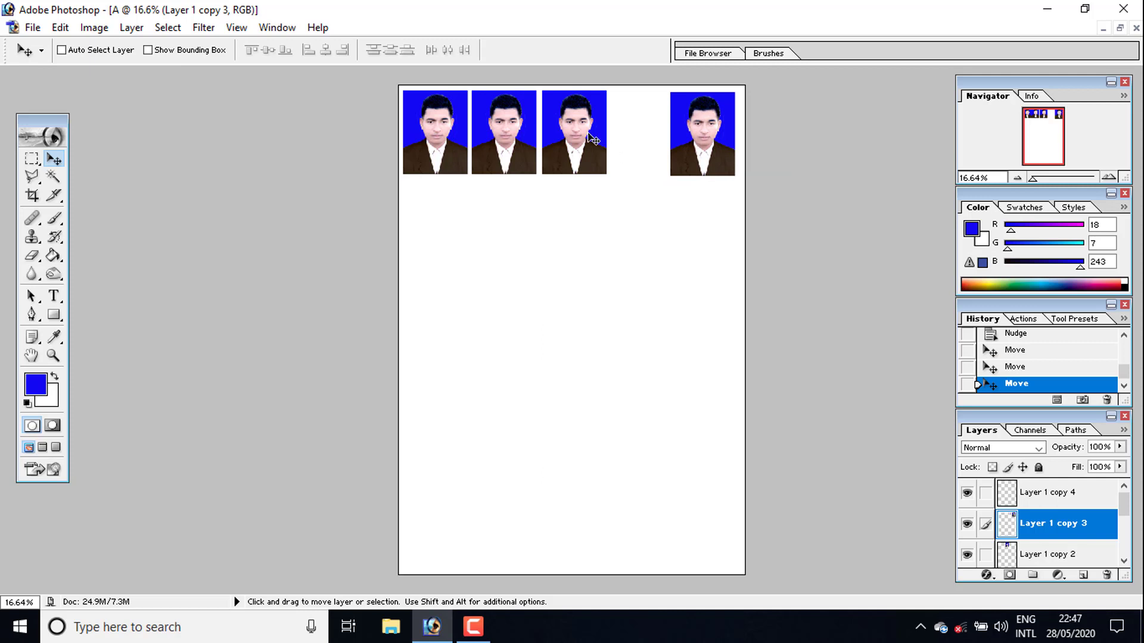
Shift the third, second and first photos right until the row is evenly spaced
right_click(604, 135)
click(605, 138)
mouse_move(585, 137)
mouse_down()
mouse_move(639, 137)
mouse_move(630, 156)
mouse_up()
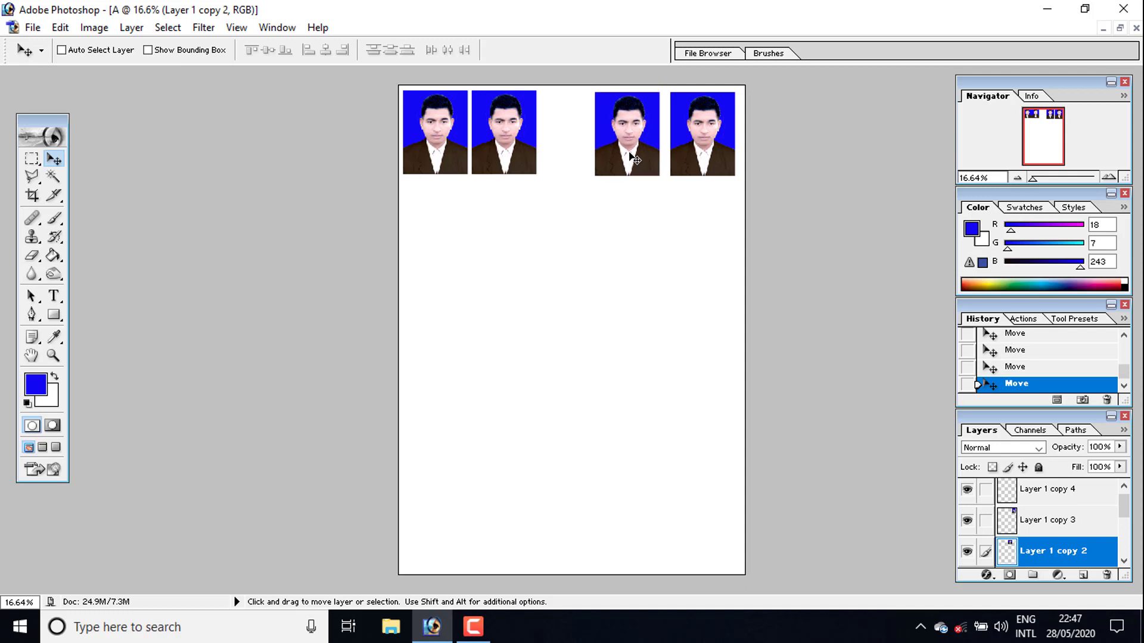
right_click(527, 136)
click(545, 141)
drag(517, 138, 563, 140)
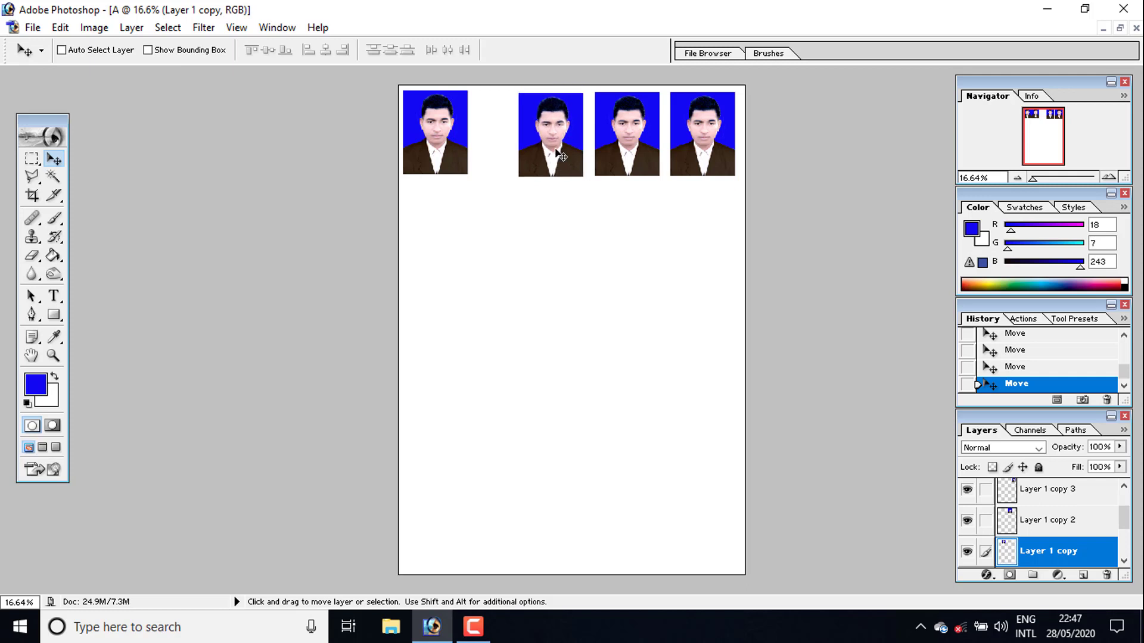
drag(554, 153, 554, 153)
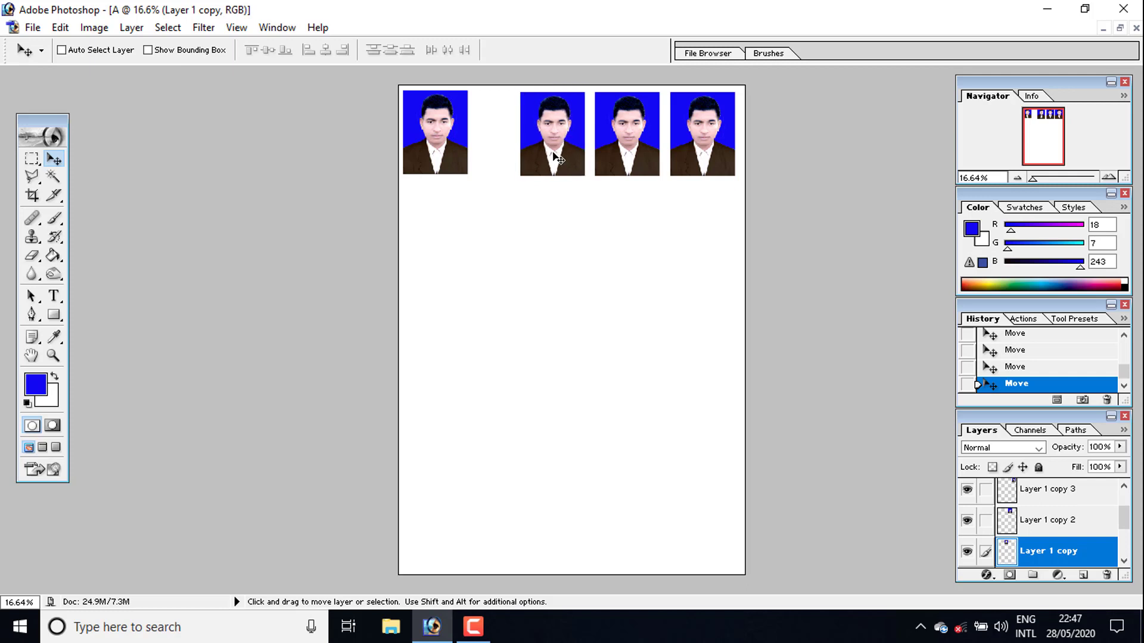
right_click(453, 133)
click(473, 140)
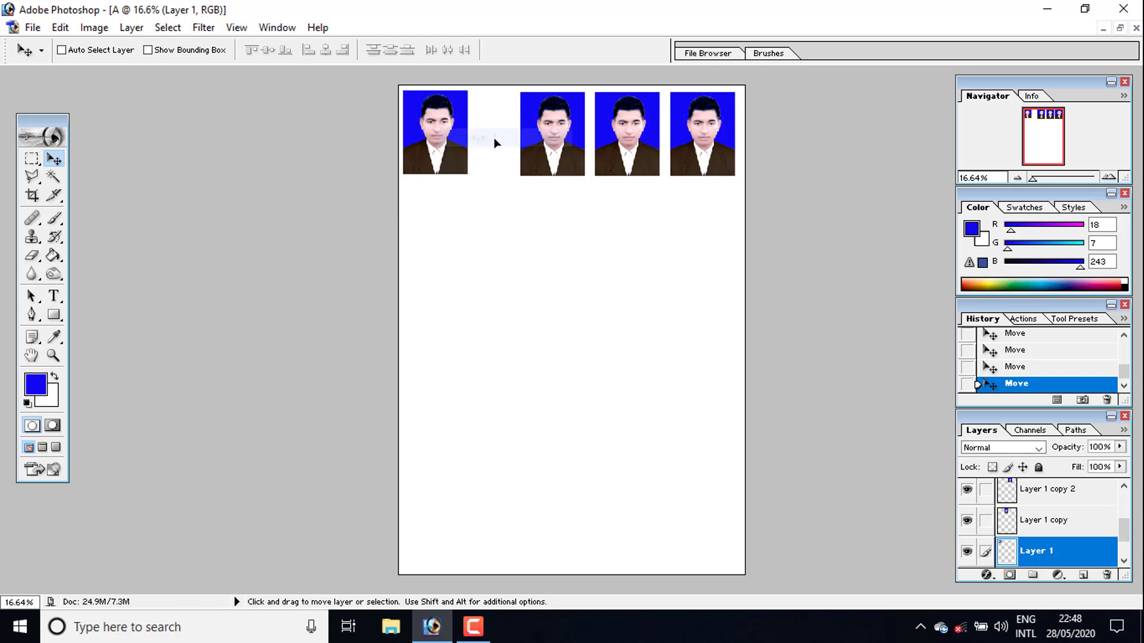
mouse_move(456, 139)
mouse_down()
mouse_move(498, 141)
mouse_move(492, 155)
mouse_up()
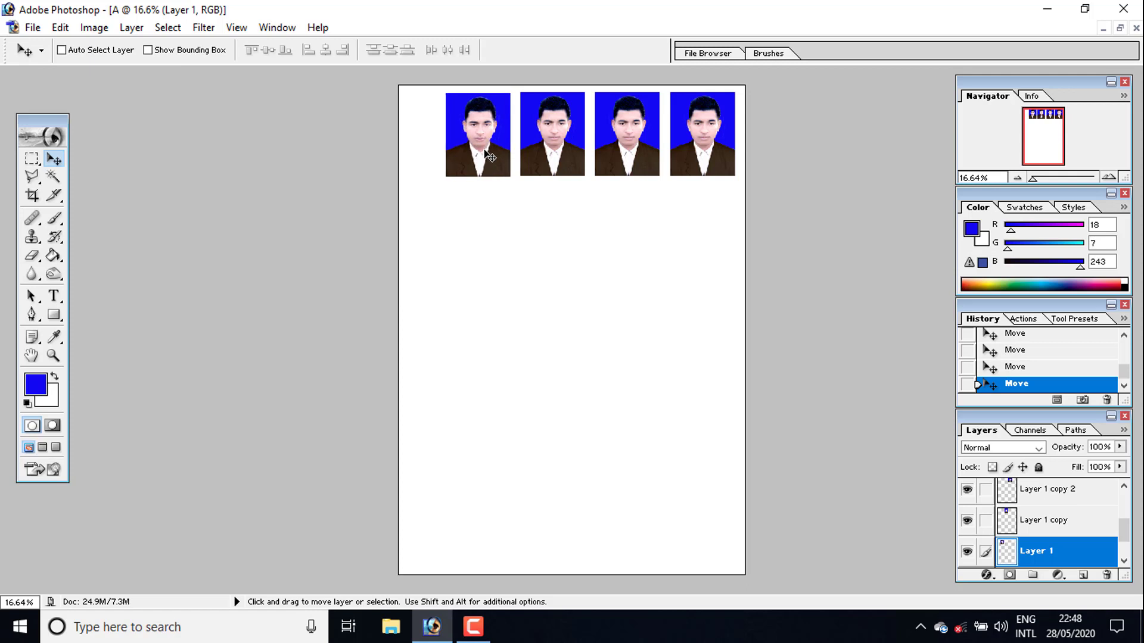
Duplicate the top row down into a second row and nudge its photos into line
mouse_move(488, 153)
mouse_down()
mouse_move(490, 244)
mouse_move(548, 211)
mouse_move(697, 225)
mouse_move(692, 212)
mouse_up()
key(shift+Up)
key(Up)
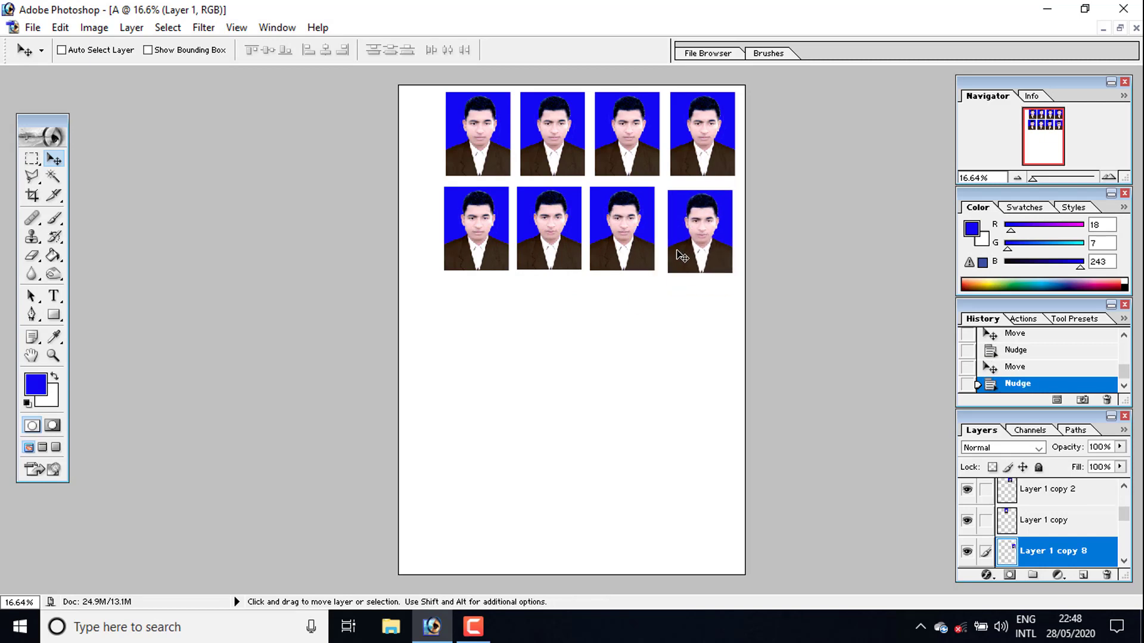
key(shift+Left)
key(shift+Left)
key(shift+Left)
key(shift+Right)
key(shift+Right)
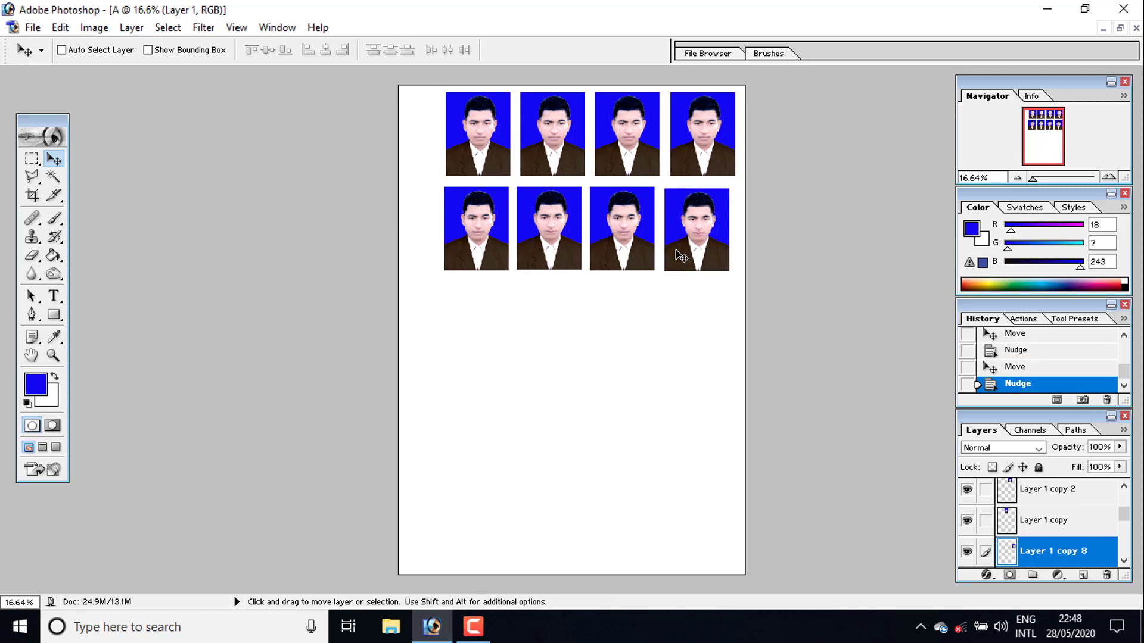
key(shift+Right)
key(shift+Right)
key(shift+Right)
key(shift+Right)
key(shift+Up)
key(shift+Up)
right_click(602, 224)
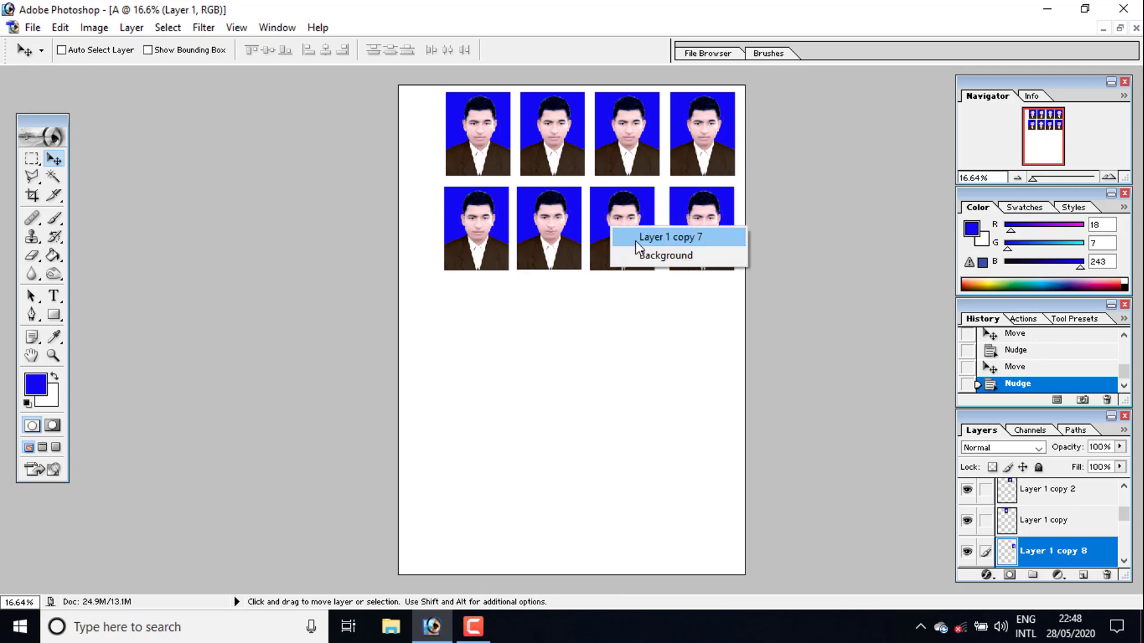
click(613, 234)
right_click(568, 214)
drag(614, 234, 577, 223)
click(576, 225)
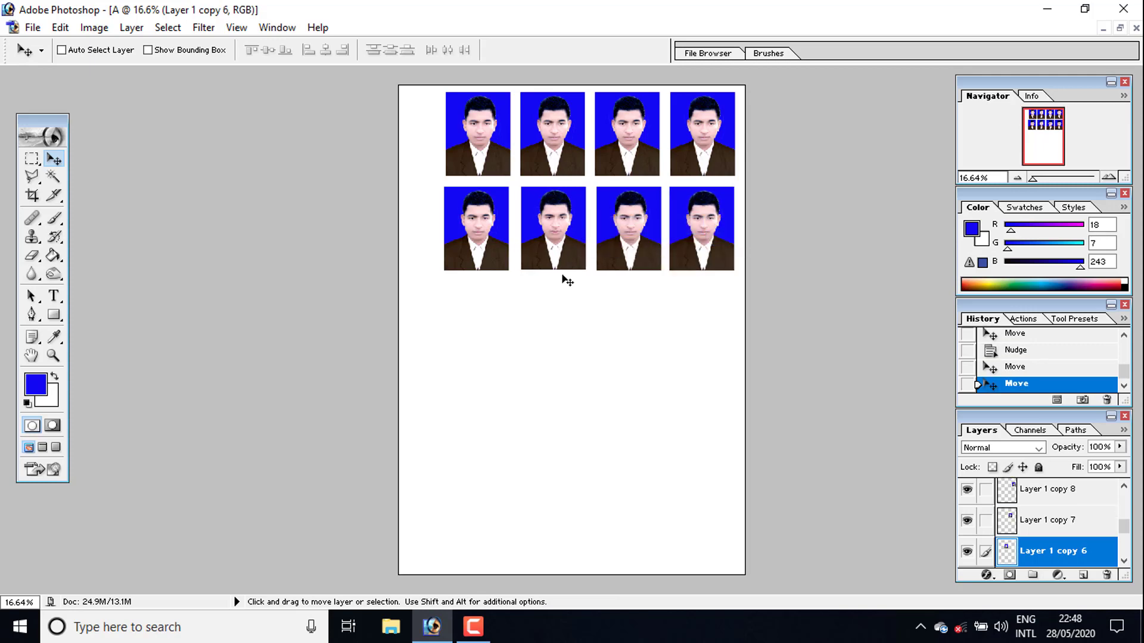
Duplicate photos down to build the third and fourth rows of four
mouse_move(499, 245)
mouse_down()
mouse_move(499, 340)
mouse_move(555, 317)
mouse_move(709, 315)
mouse_up()
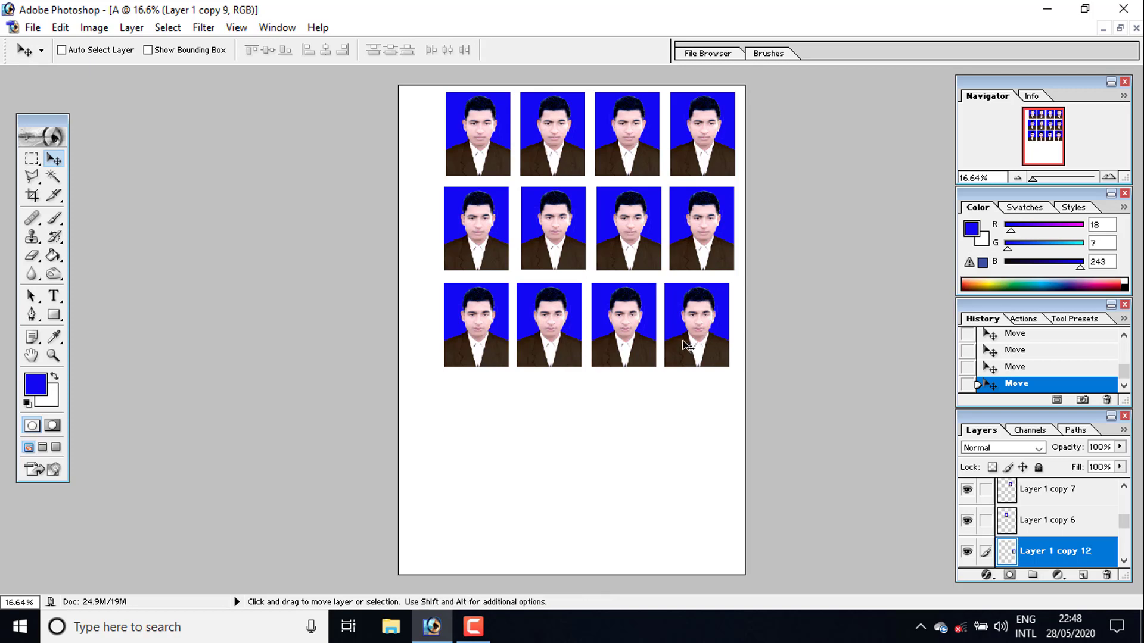
mouse_move(565, 357)
mouse_down()
mouse_move(493, 453)
mouse_move(560, 416)
mouse_move(633, 417)
mouse_move(678, 441)
mouse_up()
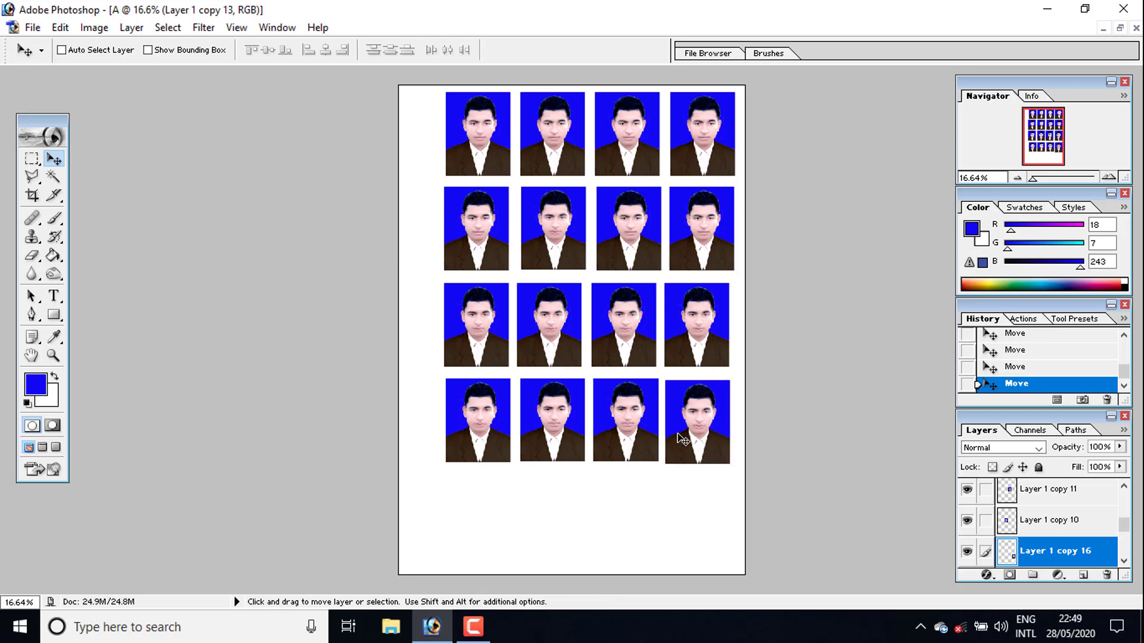
key(Right)
key(Up)
key(Up)
key(Up)
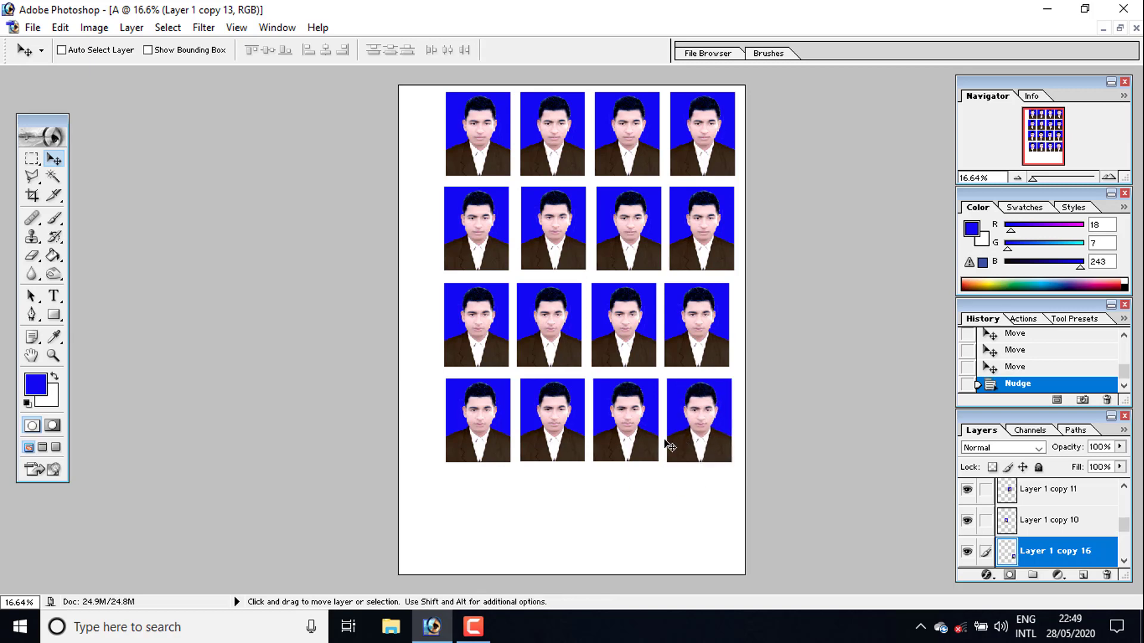
Copy photos down into a fifth row and nudge each into alignment
mouse_move(669, 444)
mouse_down()
mouse_move(471, 517)
mouse_move(619, 531)
mouse_move(616, 513)
mouse_move(686, 525)
mouse_move(690, 515)
mouse_up()
right_click(565, 503)
click(572, 509)
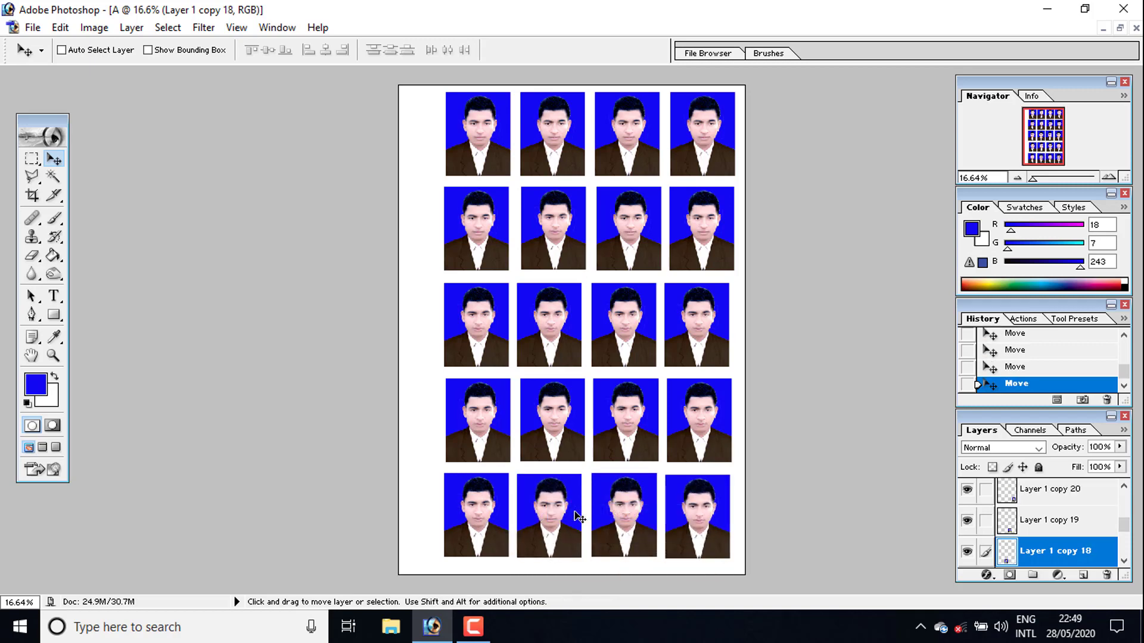
key(Up)
key(Up)
right_click(635, 520)
click(641, 524)
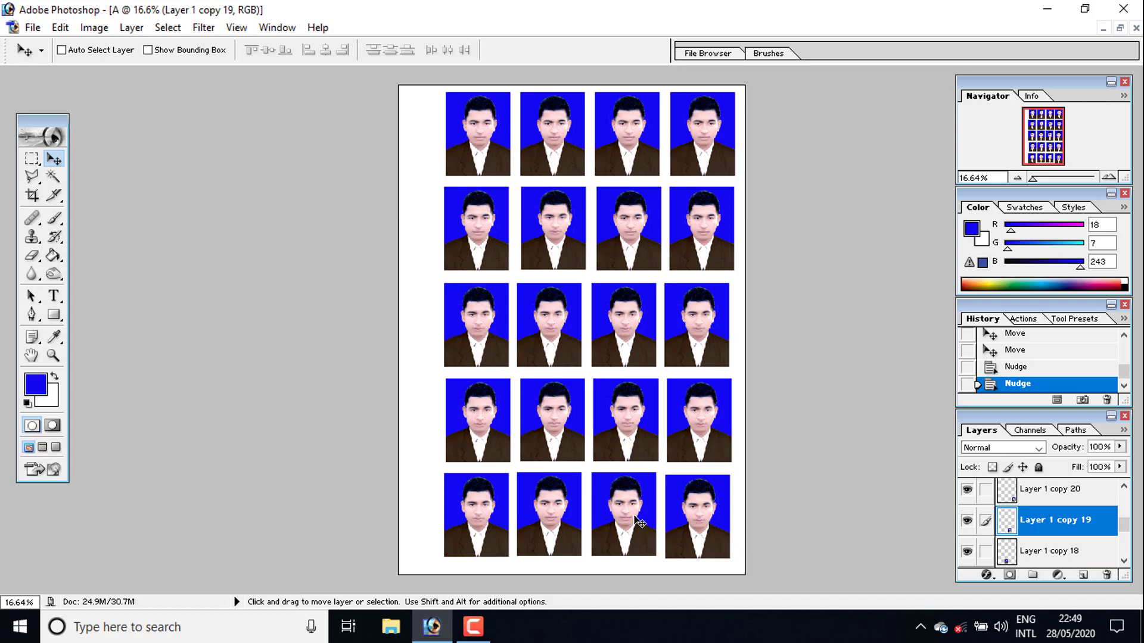
key(Left)
right_click(664, 510)
click(691, 522)
drag(694, 529, 692, 528)
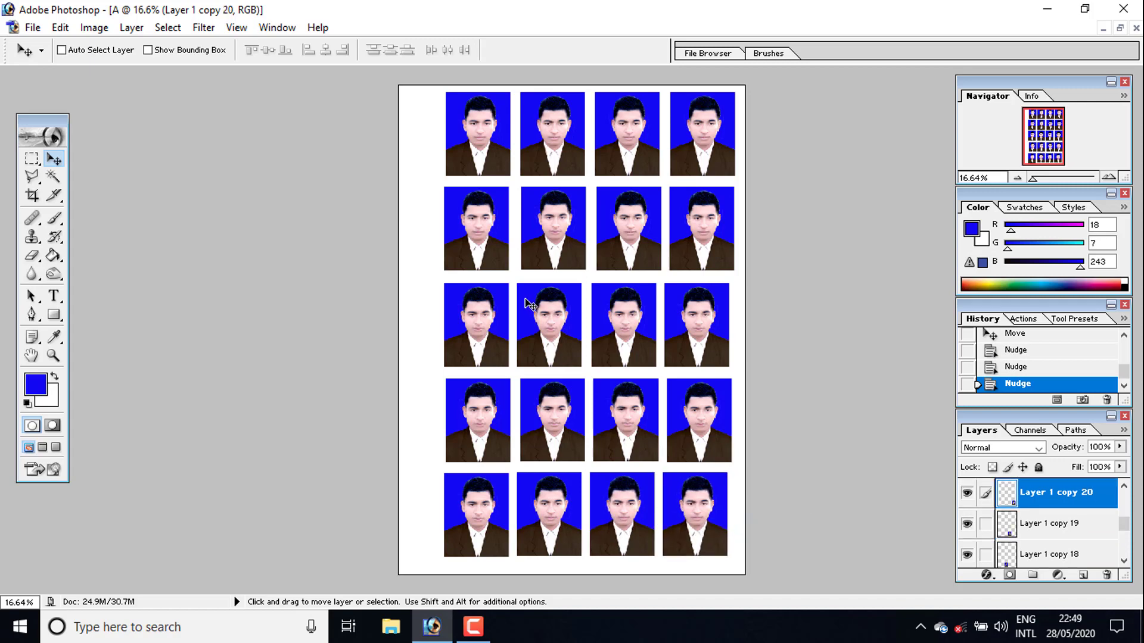
key(ctrl+plus)
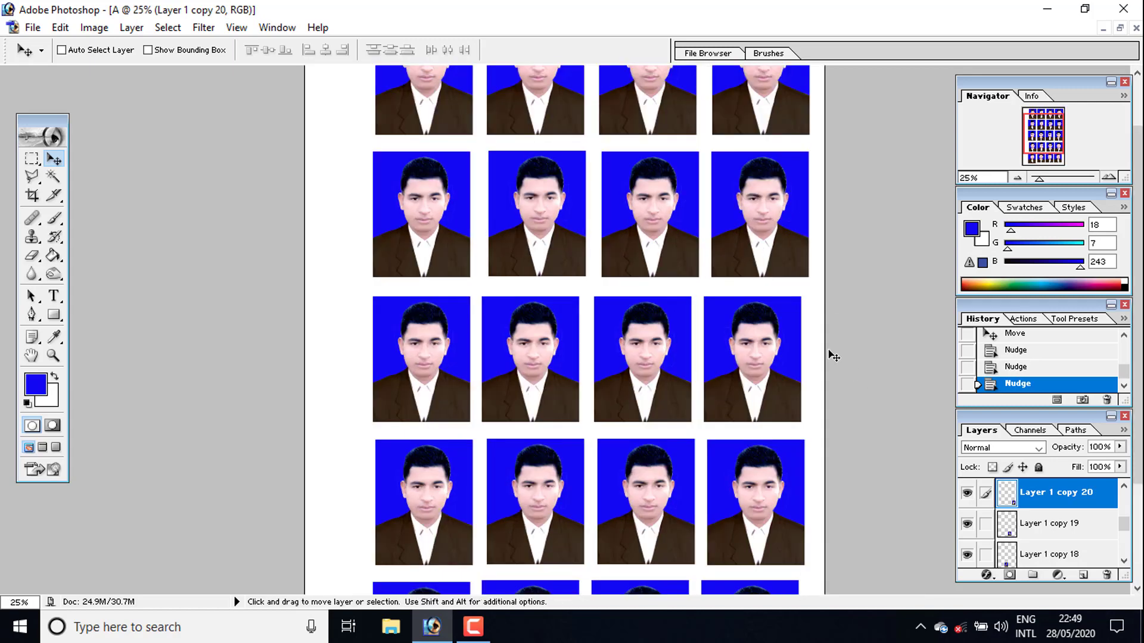
key(ctrl+plus)
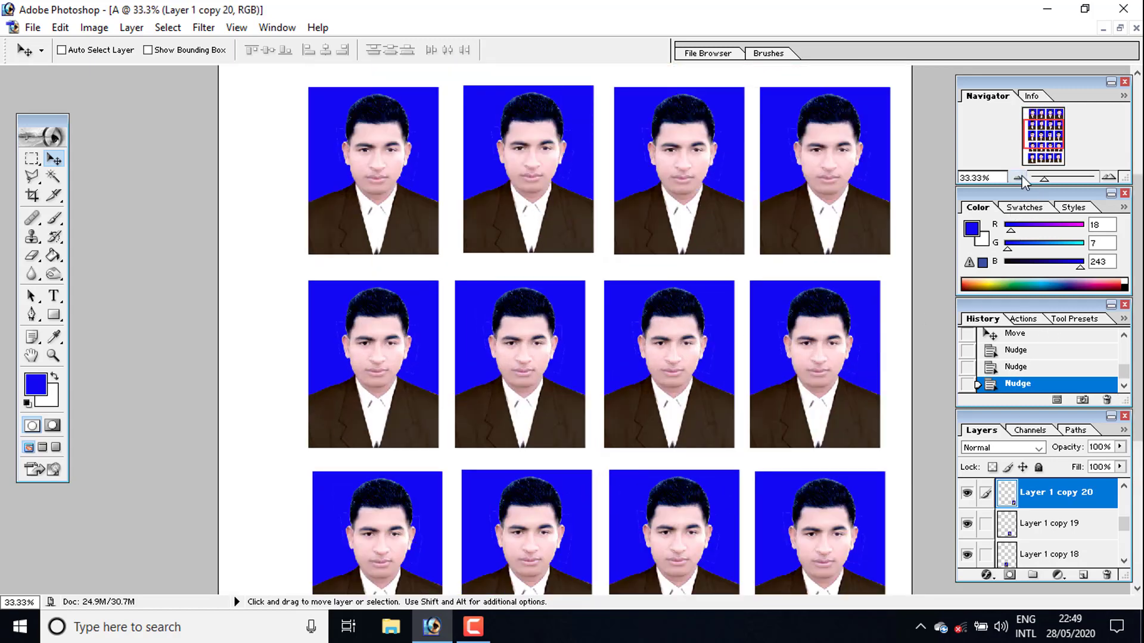
click(1017, 178)
click(1109, 177)
scroll(596, 328, up, 3)
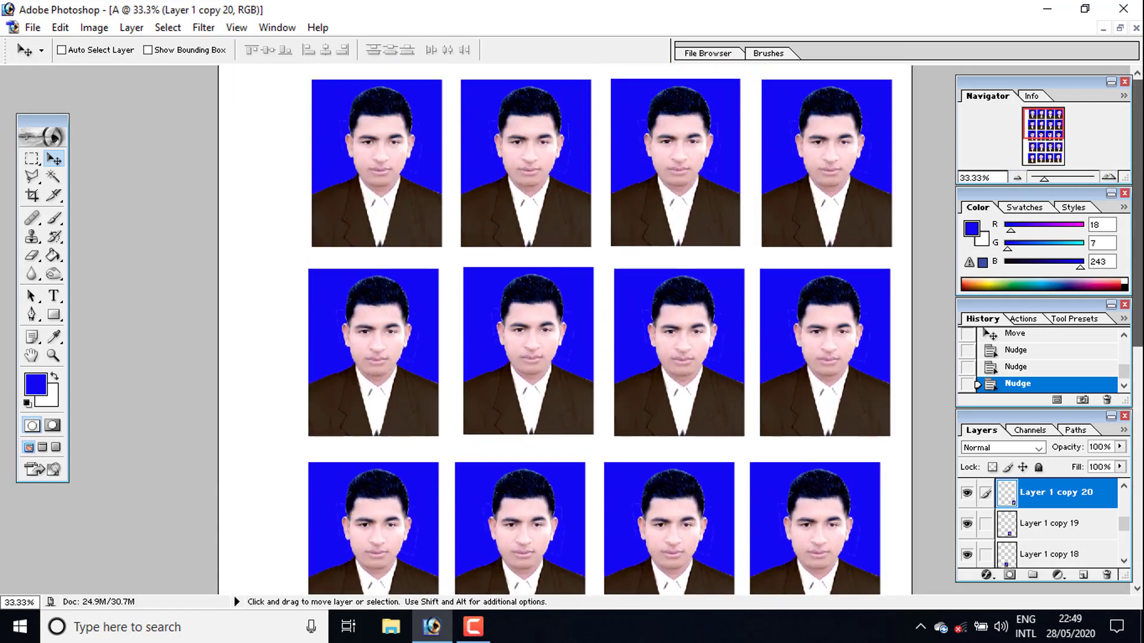
scroll(607, 400, down, 1)
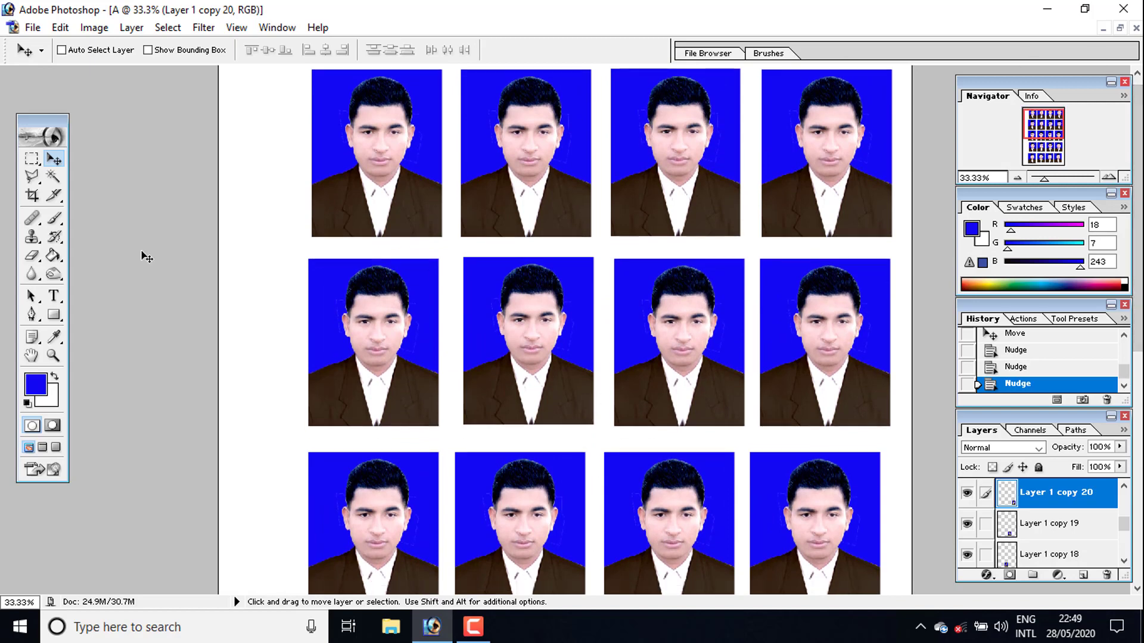
click(53, 356)
key(ctrl+minus)
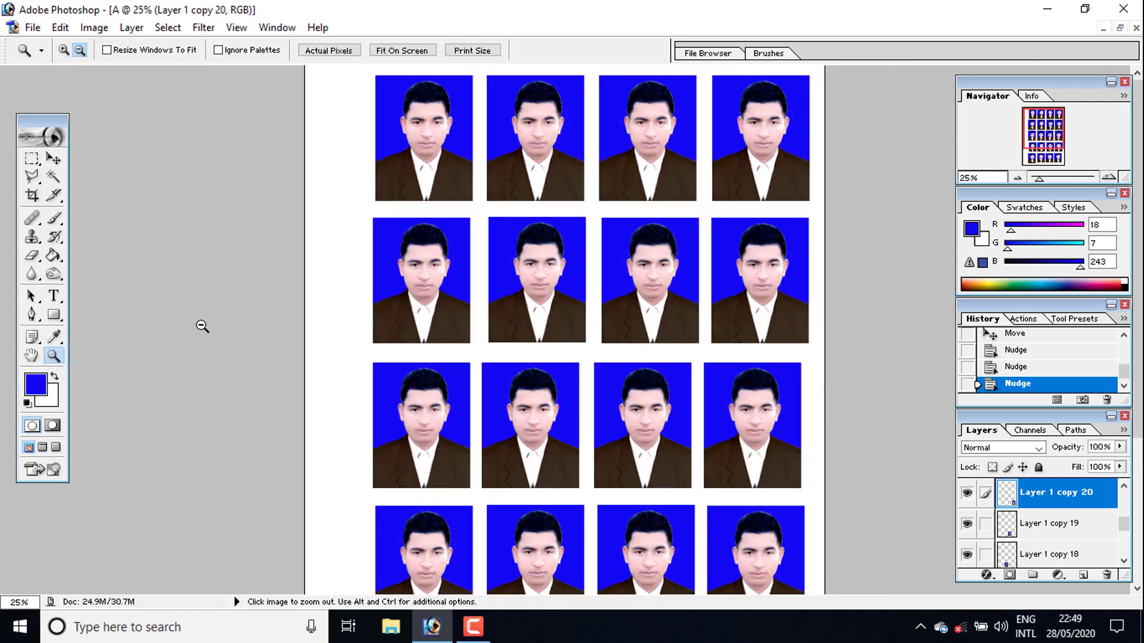
key(ctrl+minus)
click(1109, 177)
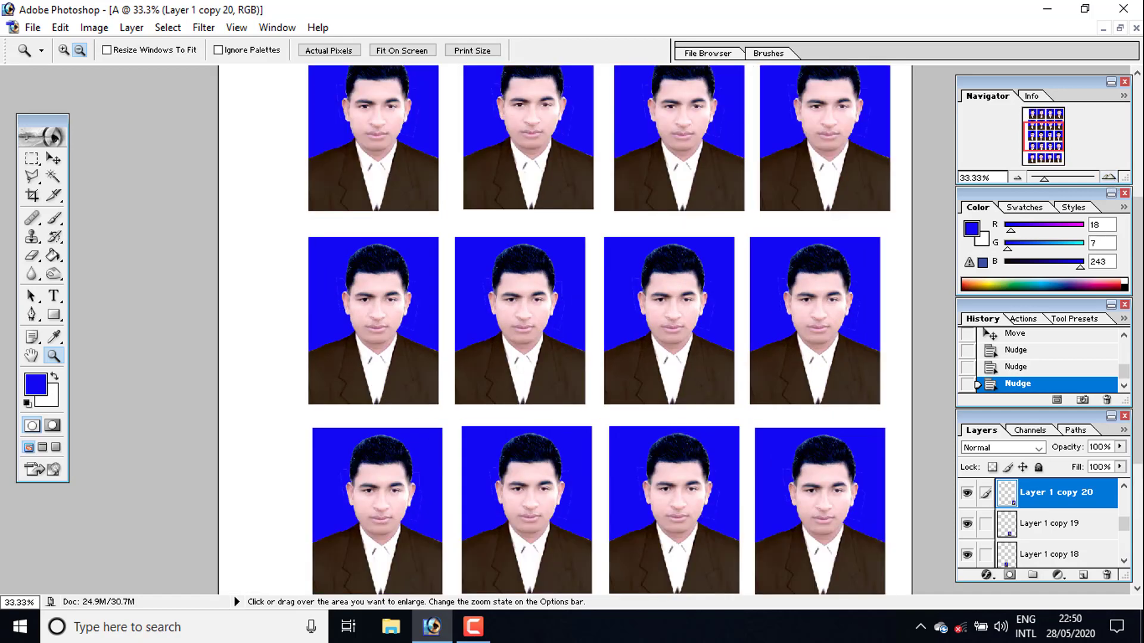
scroll(1129, 246, down, 1)
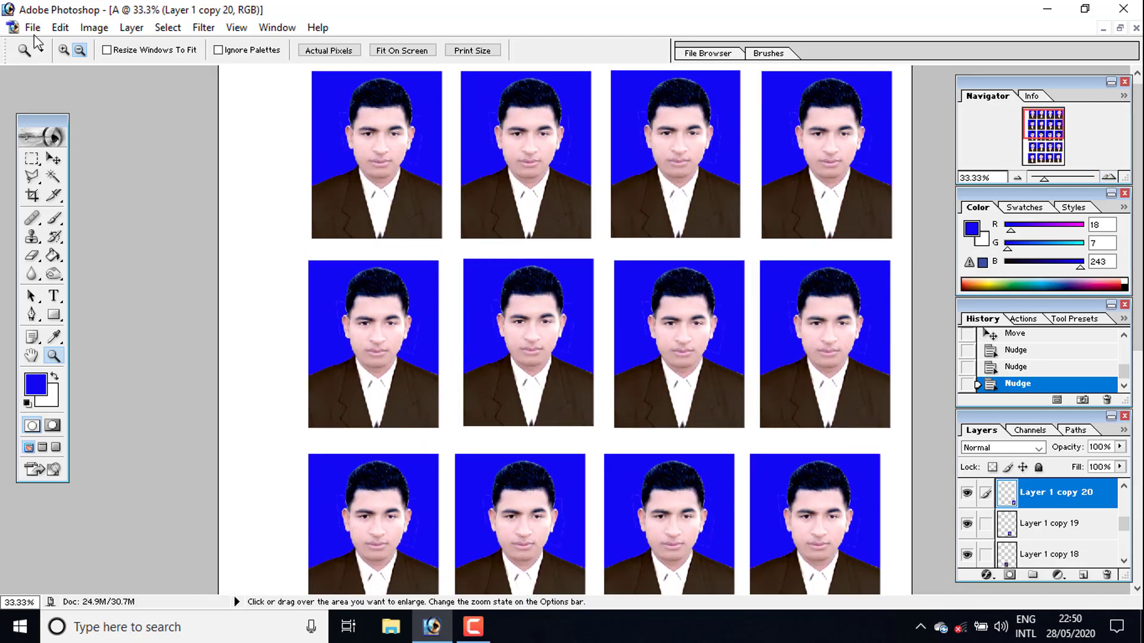
alt+click(95, 131)
click(1109, 177)
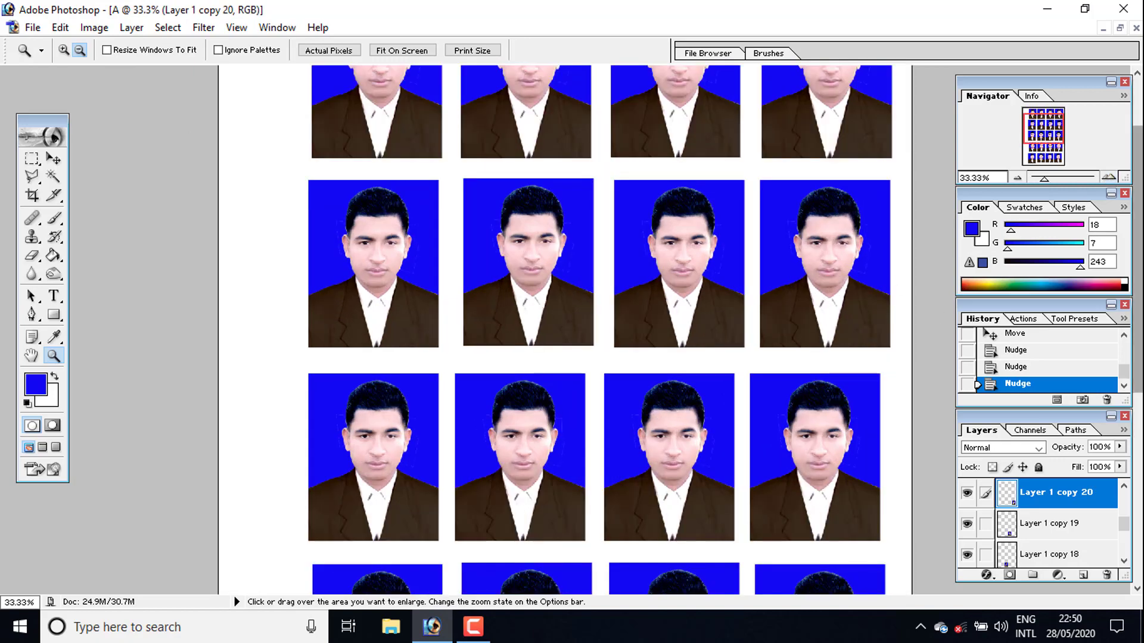